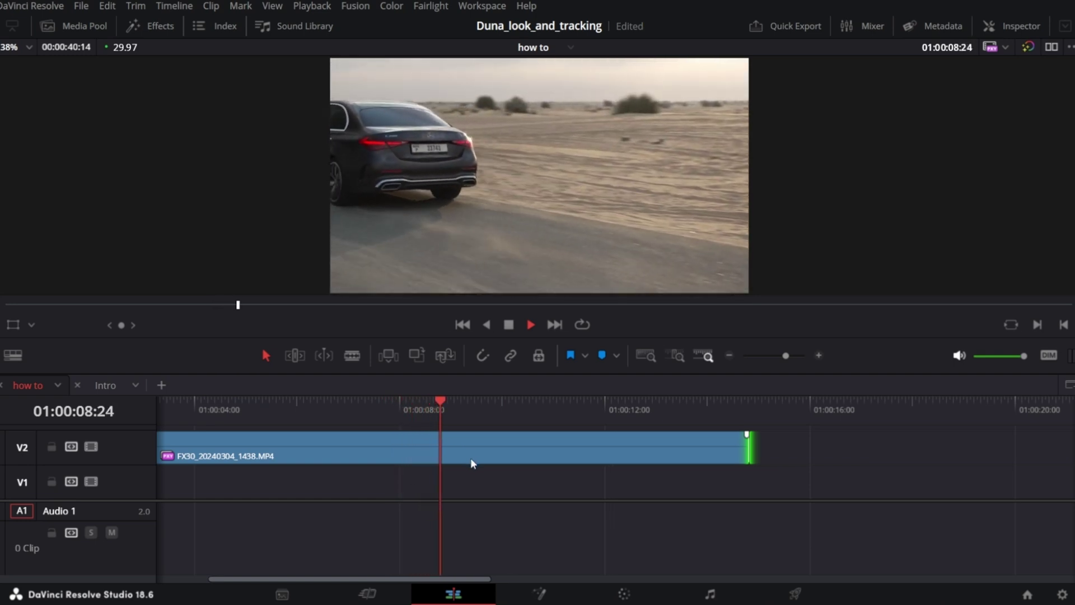
Stop the desert car clip at 01:00:09:05 and move to the Color page.
{"action": "key", "text": "space"}
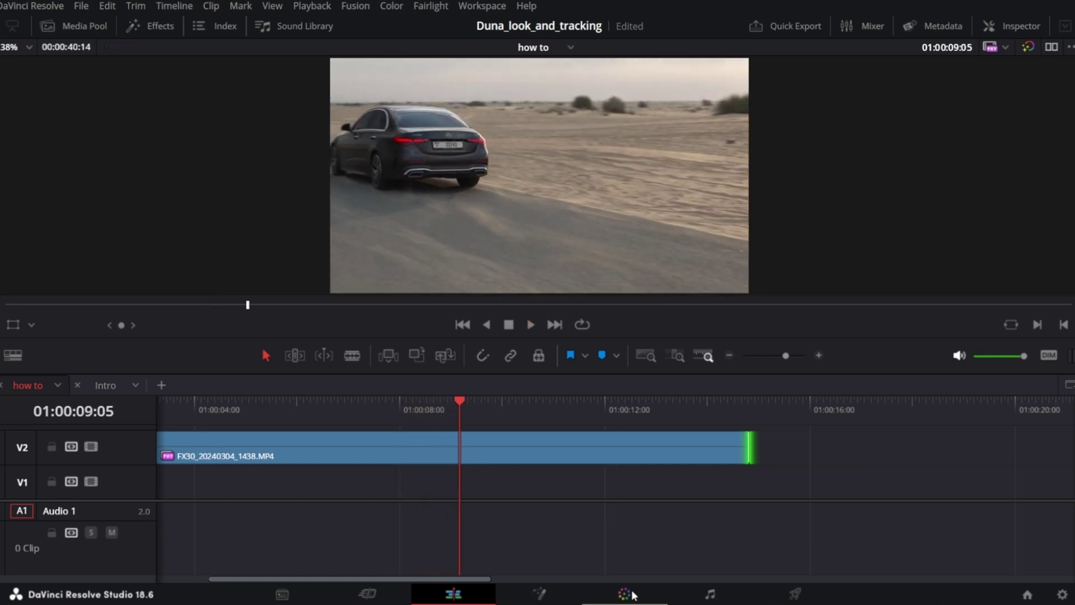
{"action": "left_click", "coordinate": [633, 595]}
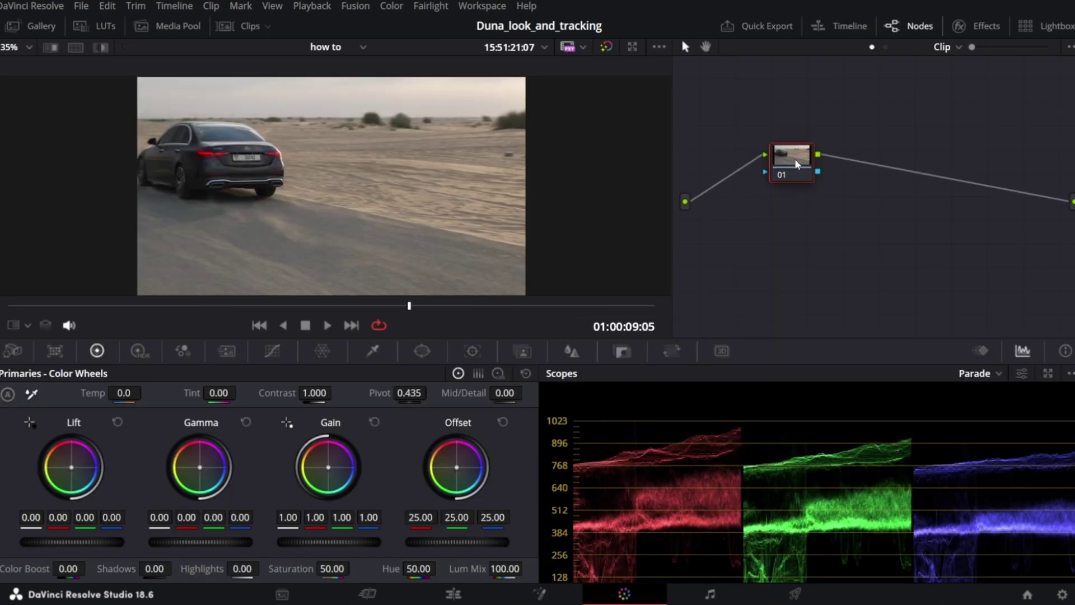
Grab a reference still of the car clip into the Gallery as dune_frame.
{"action": "left_click", "coordinate": [913, 25]}
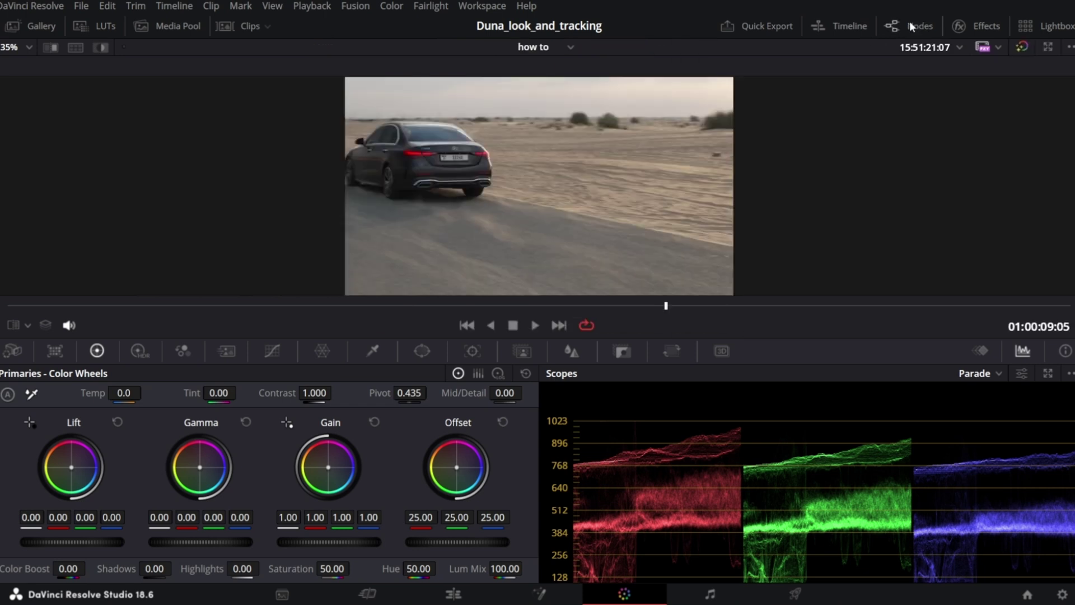
{"action": "left_click", "coordinate": [913, 25]}
{"action": "left_click", "coordinate": [34, 26]}
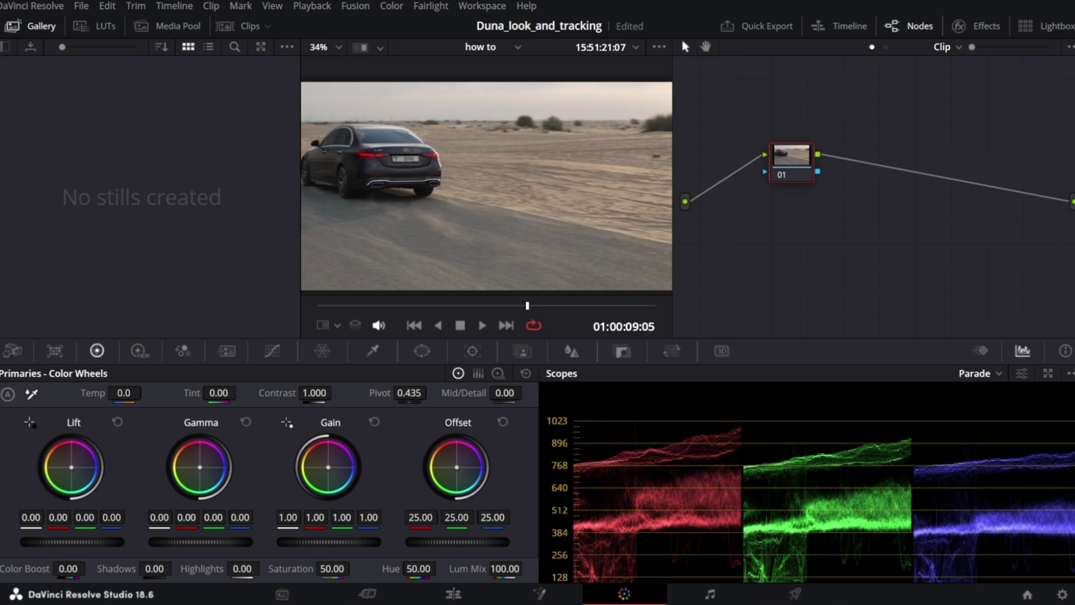
{"action": "left_click_drag", "start_coordinate": [644, 201], "coordinate": [56, 129]}
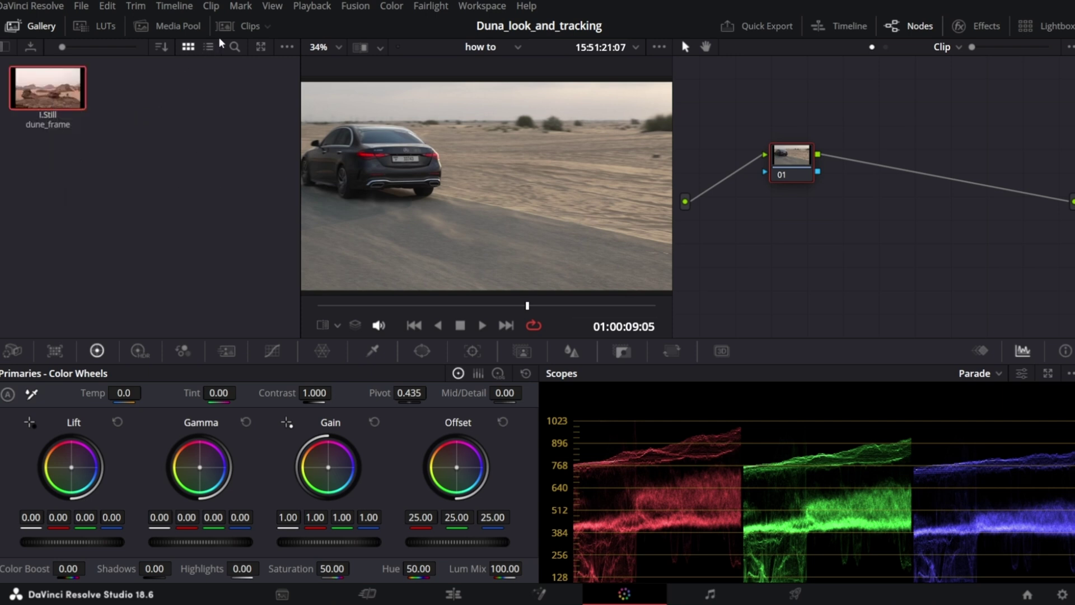
Show the clips strip and scrub the car clip to a different frame.
{"action": "left_click", "coordinate": [246, 28]}
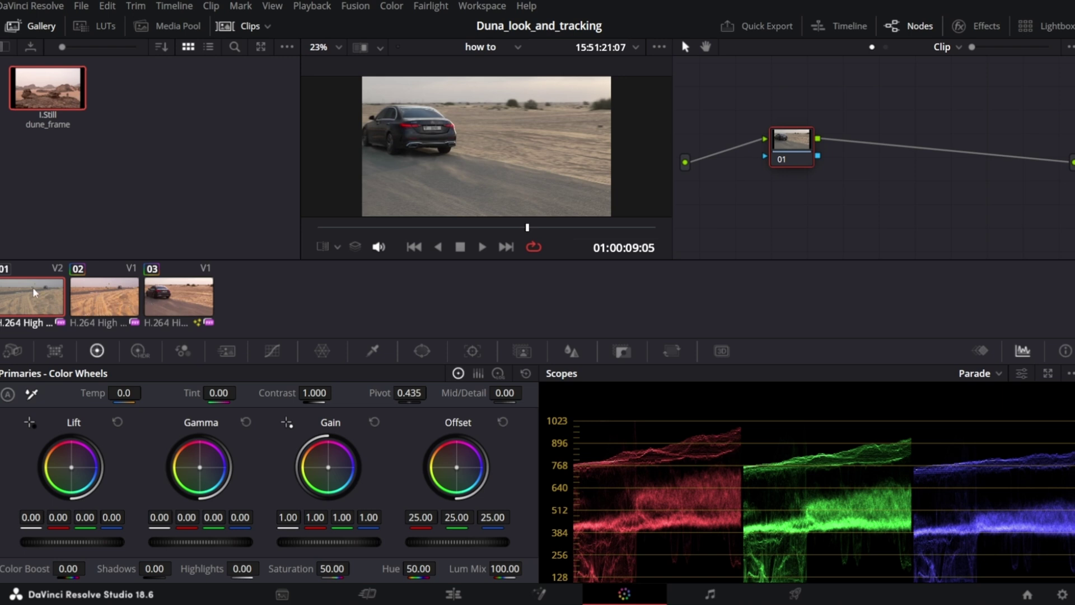
{"action": "left_click_drag", "start_coordinate": [336, 228], "coordinate": [507, 227]}
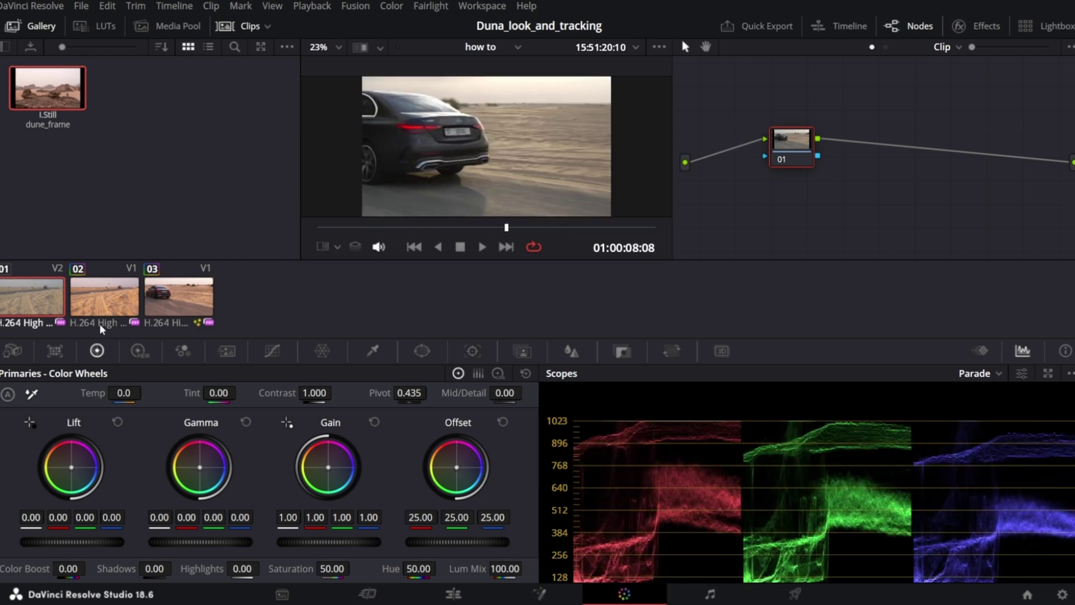
{"action": "left_click", "coordinate": [56, 245]}
Compare the car clip side by side with the dune_frame still using a Split wipe.
{"action": "left_click", "coordinate": [47, 88]}
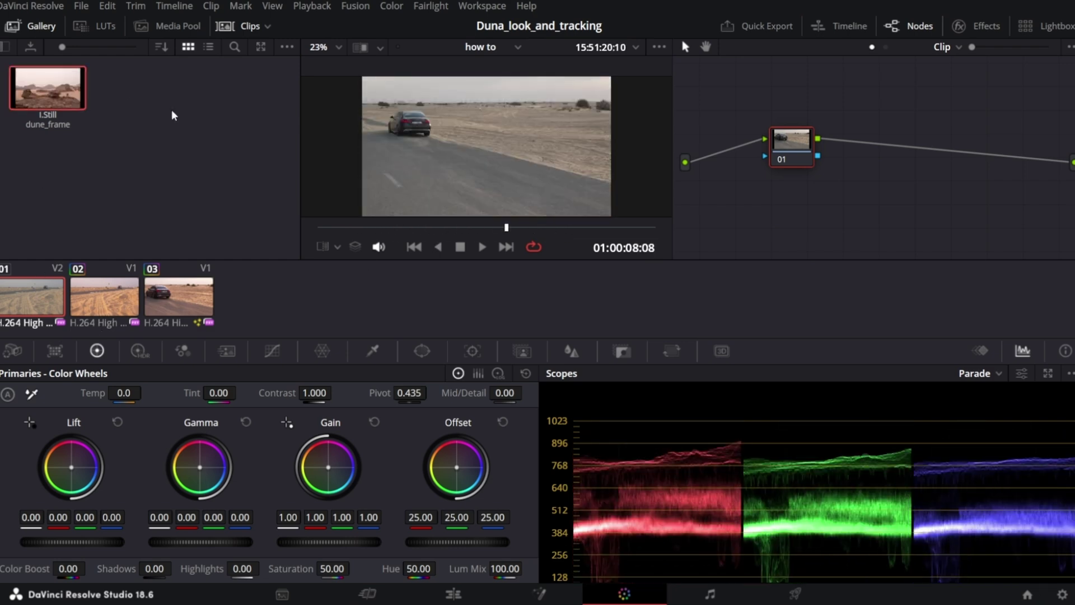
{"action": "left_click", "coordinate": [381, 49]}
{"action": "left_click", "coordinate": [423, 89]}
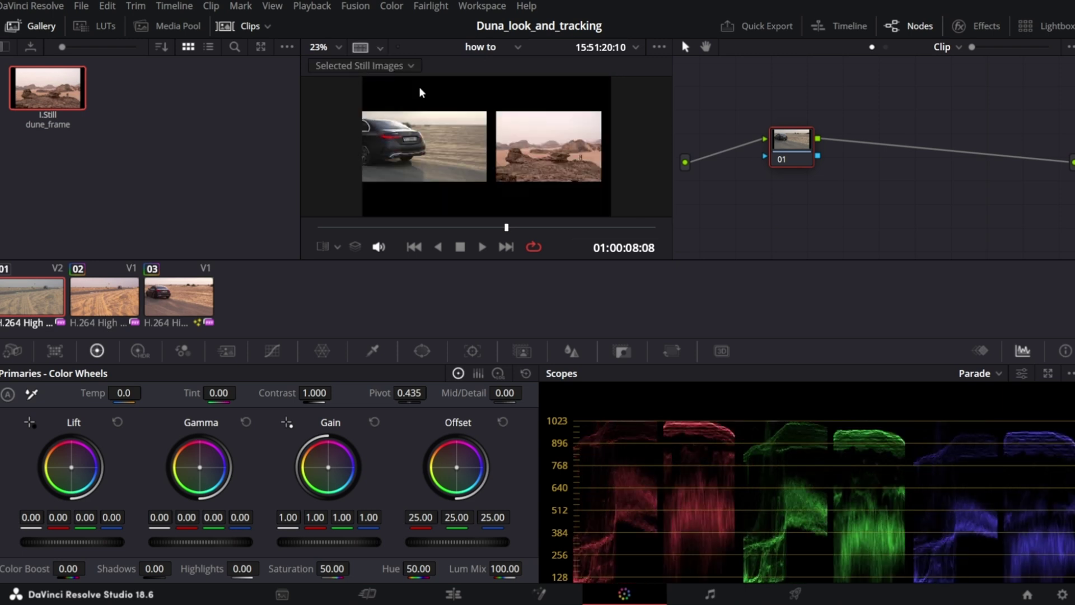
{"action": "scroll", "coordinate": [448, 138], "scroll_direction": "up", "scroll_amount": 5}
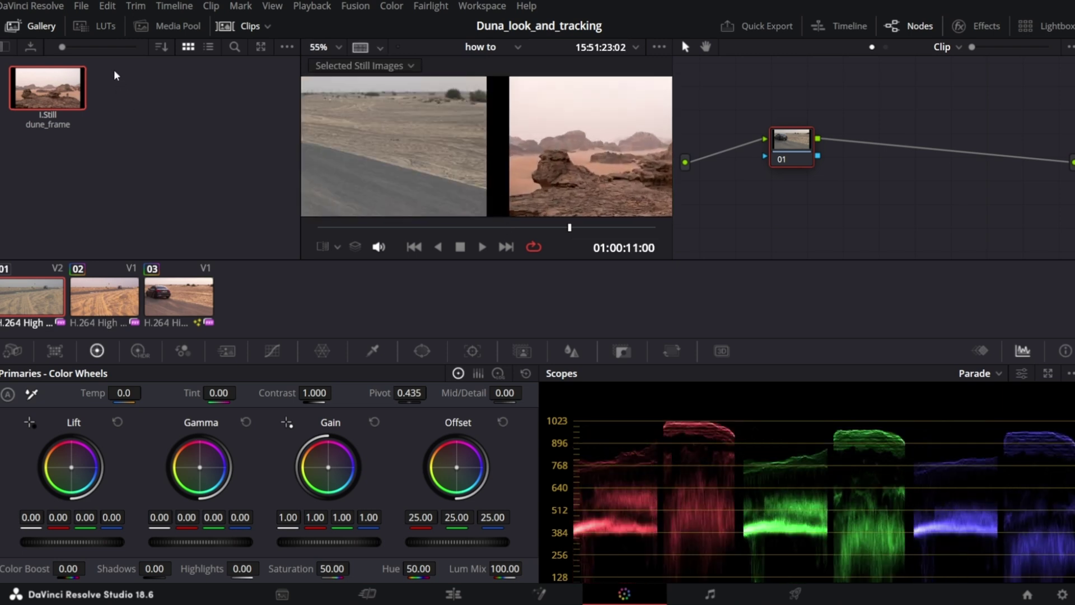
{"action": "left_click", "coordinate": [37, 28]}
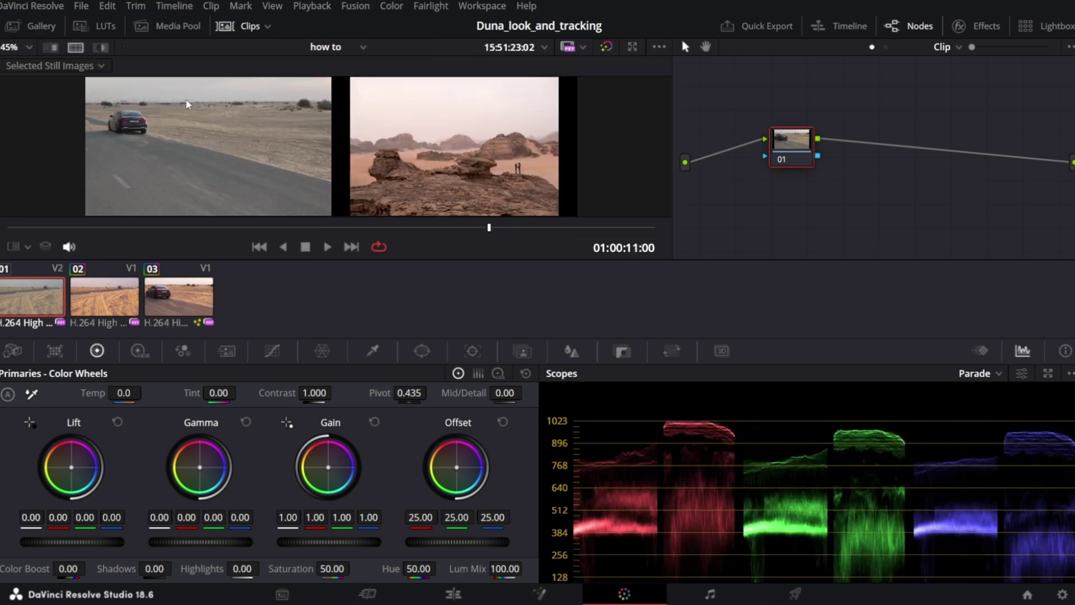
{"action": "left_click_drag", "start_coordinate": [678, 140], "coordinate": [529, 151]}
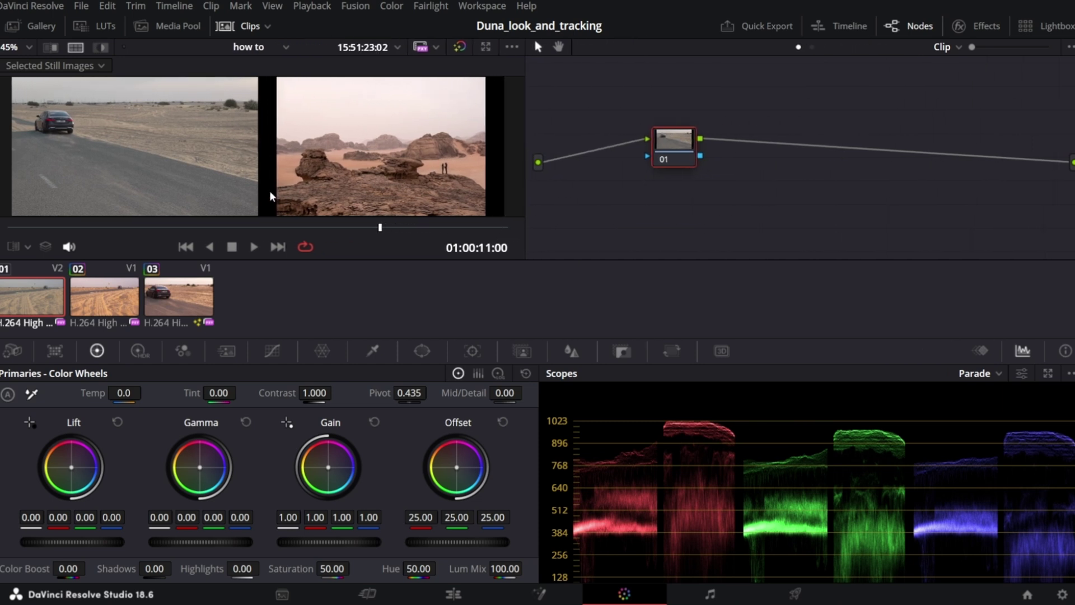
{"action": "left_click", "coordinate": [238, 26]}
Import the CYM_PhotoGrade still and apply its TRIM/PW1/PW2 node tree to the car clip.
{"action": "left_click", "coordinate": [37, 26]}
{"action": "left_click_drag", "start_coordinate": [358, 190], "coordinate": [160, 140]}
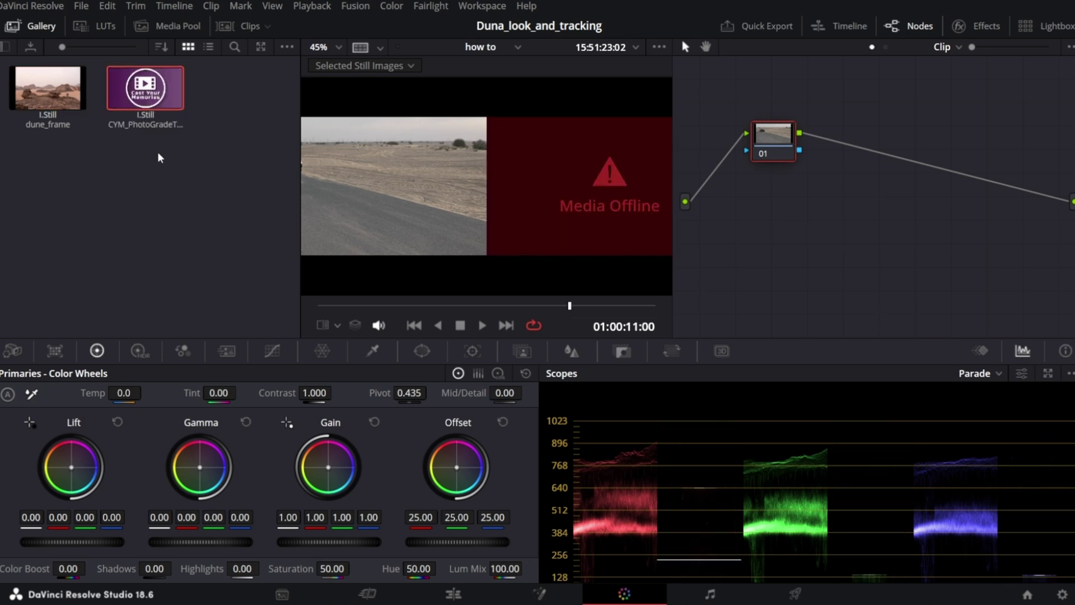
{"action": "left_click_drag", "start_coordinate": [145, 89], "coordinate": [745, 197]}
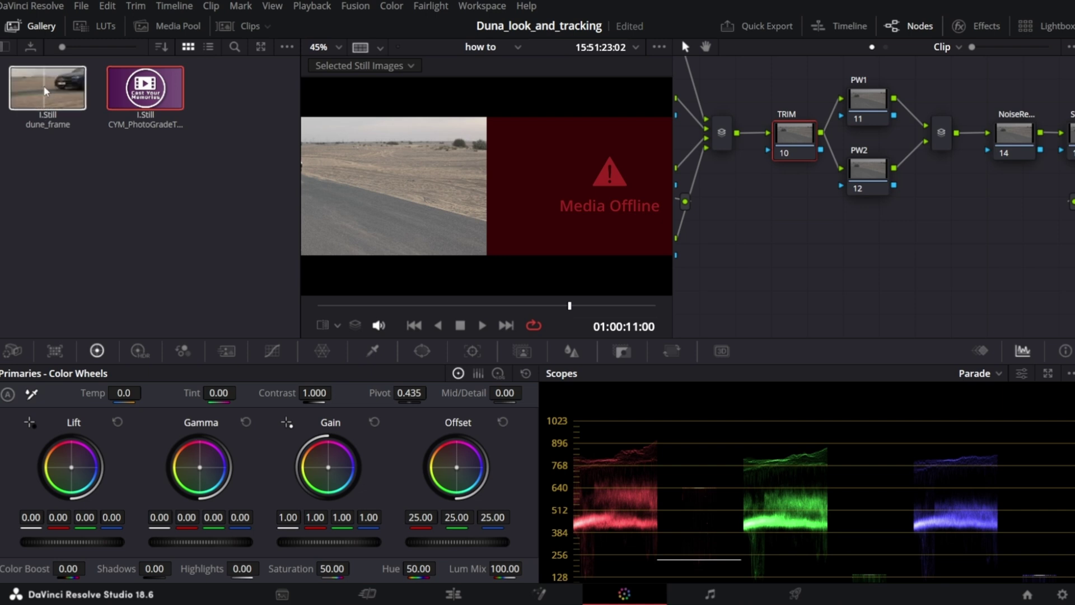
{"action": "left_click", "coordinate": [46, 91]}
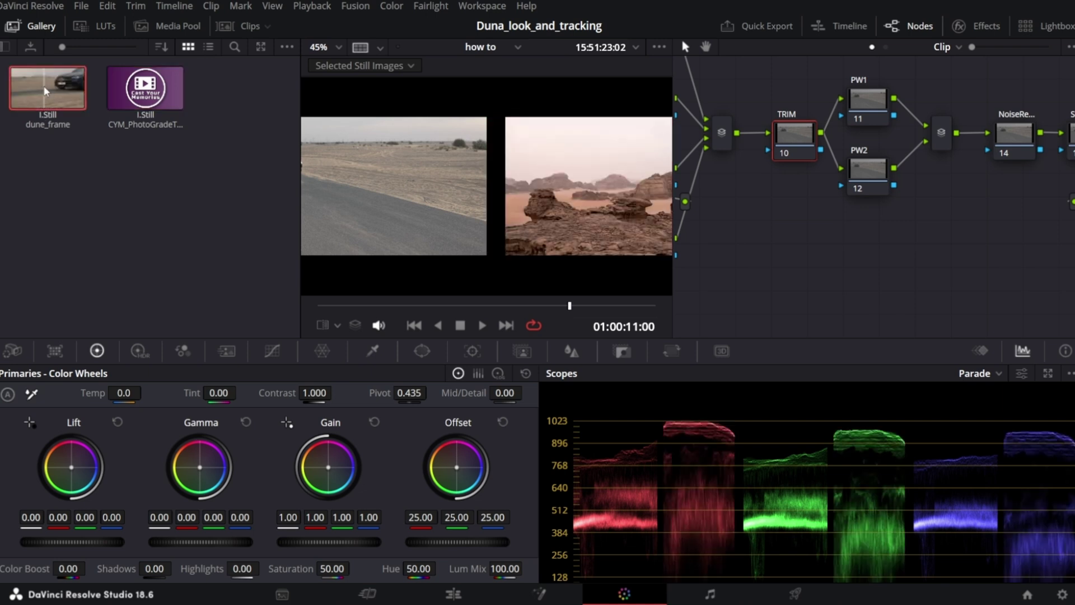
{"action": "left_click", "coordinate": [32, 28]}
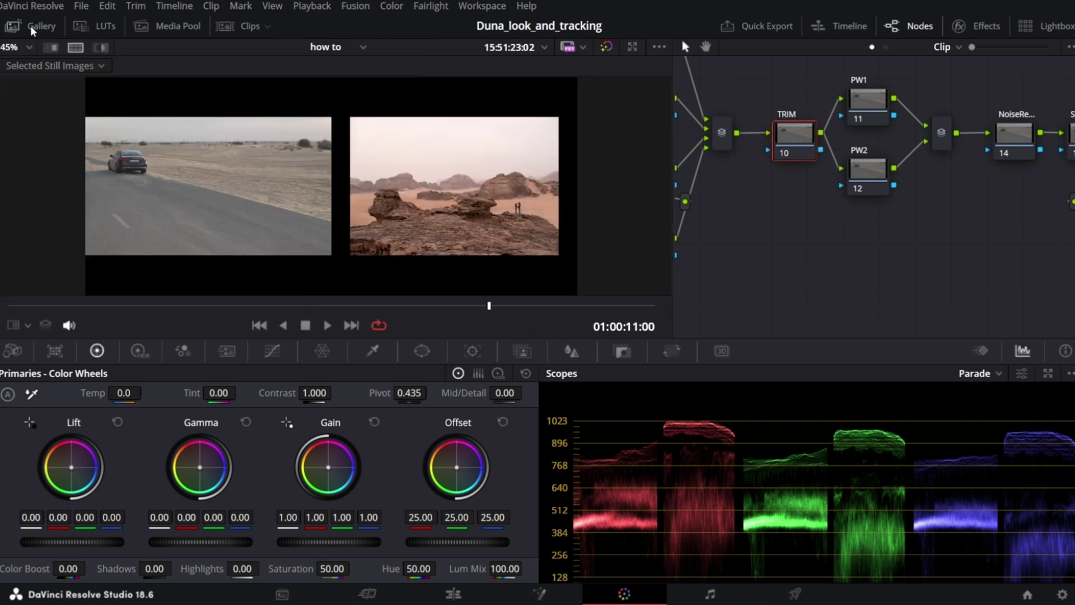
Run Cleanup Node Graph to arrange the nodes in rows and widen the node panel.
{"action": "right_click", "coordinate": [799, 227]}
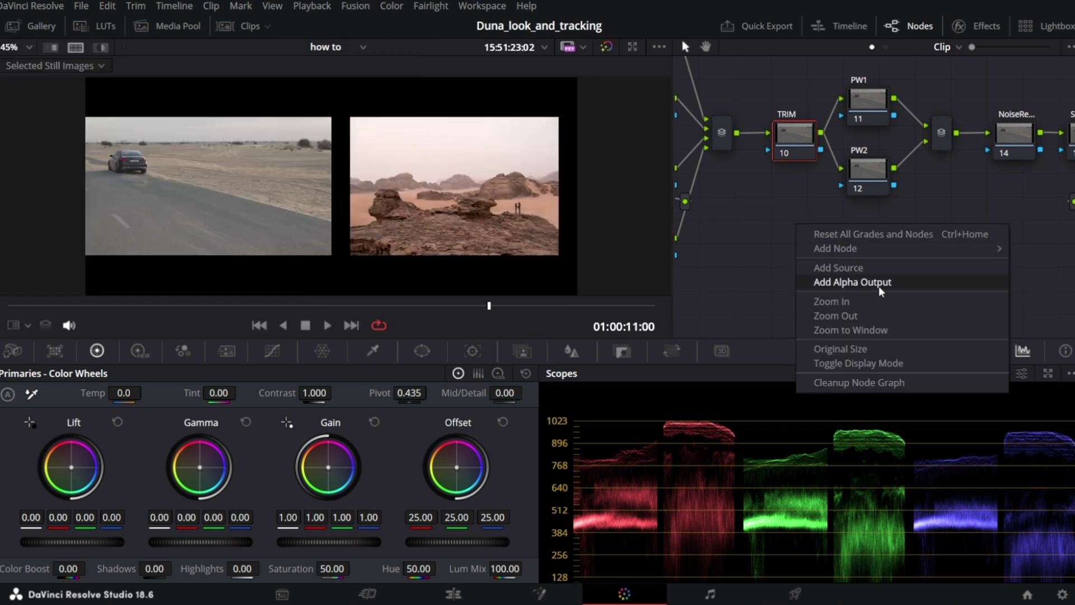
{"action": "left_click", "coordinate": [884, 385]}
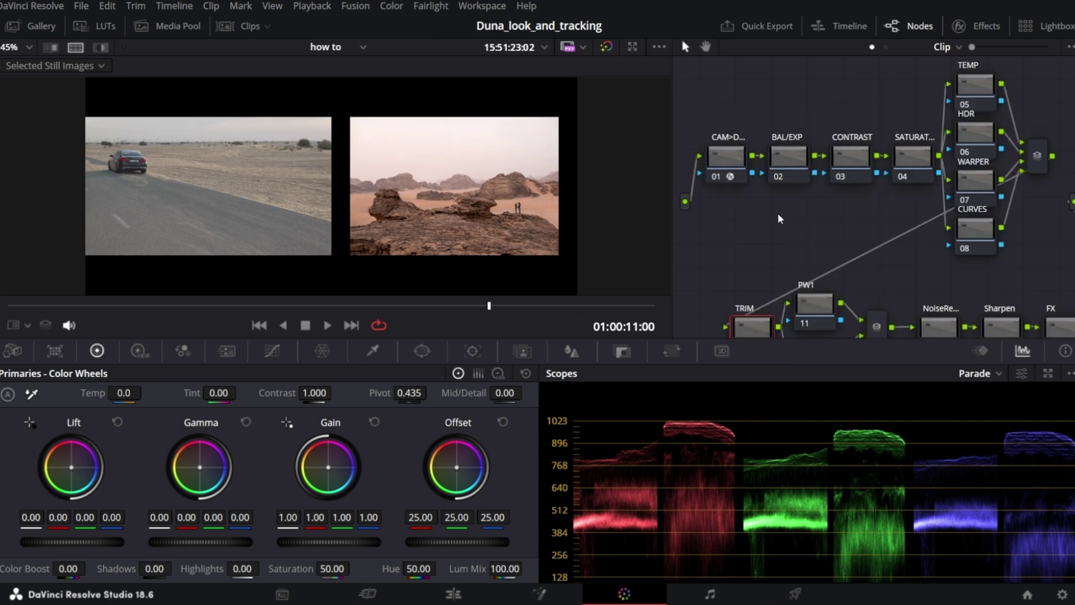
{"action": "left_click_drag", "start_coordinate": [673, 207], "coordinate": [548, 210]}
Inspect the BAL/EXP, CONTRAST and saturation nodes, then select the Color Space Transform node.
{"action": "left_click", "coordinate": [668, 152]}
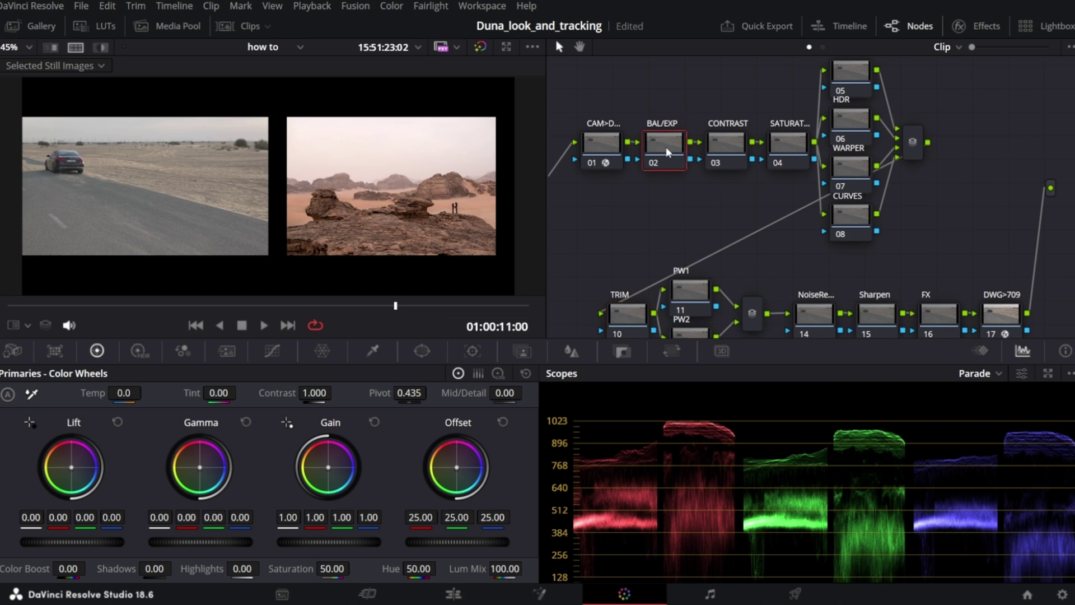
{"action": "left_click", "coordinate": [742, 157]}
{"action": "left_click", "coordinate": [786, 159]}
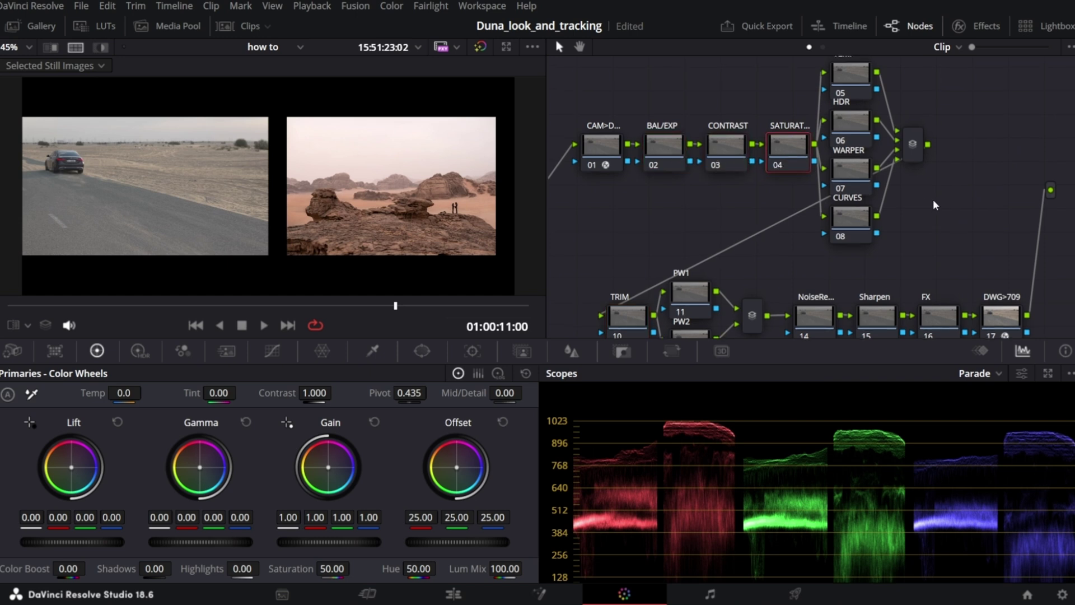
{"action": "scroll", "coordinate": [946, 261], "scroll_direction": "down", "scroll_amount": 1}
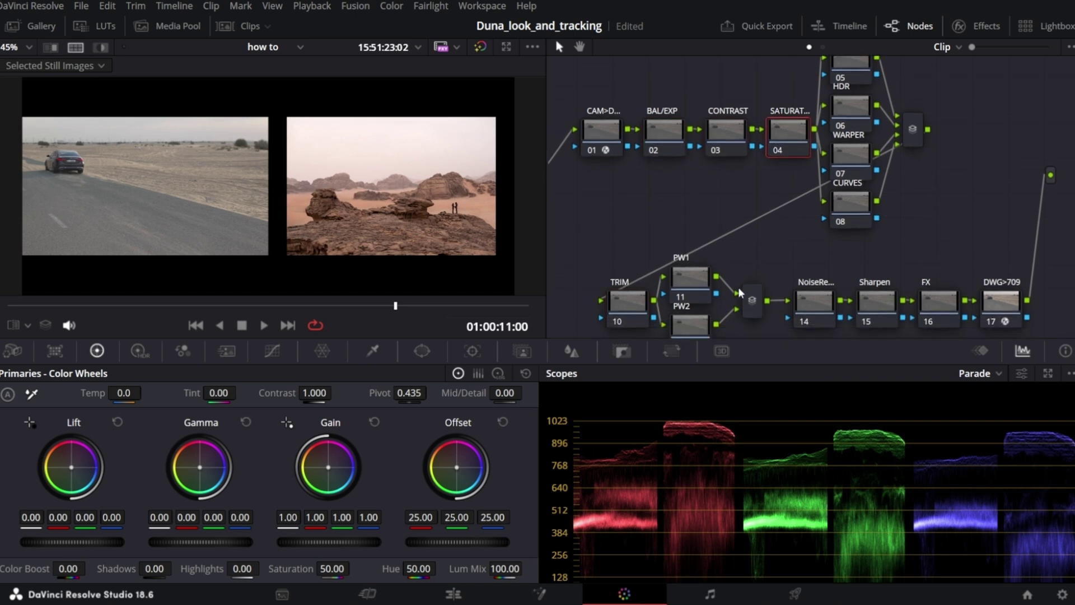
{"action": "scroll", "coordinate": [739, 292], "scroll_direction": "down", "scroll_amount": 3}
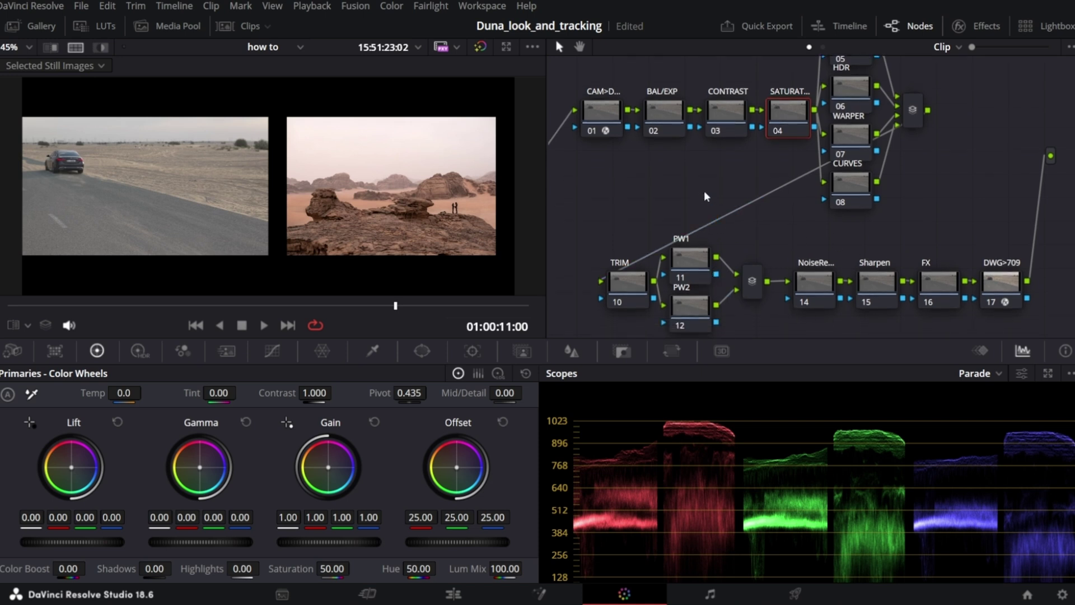
{"action": "left_click", "coordinate": [604, 117]}
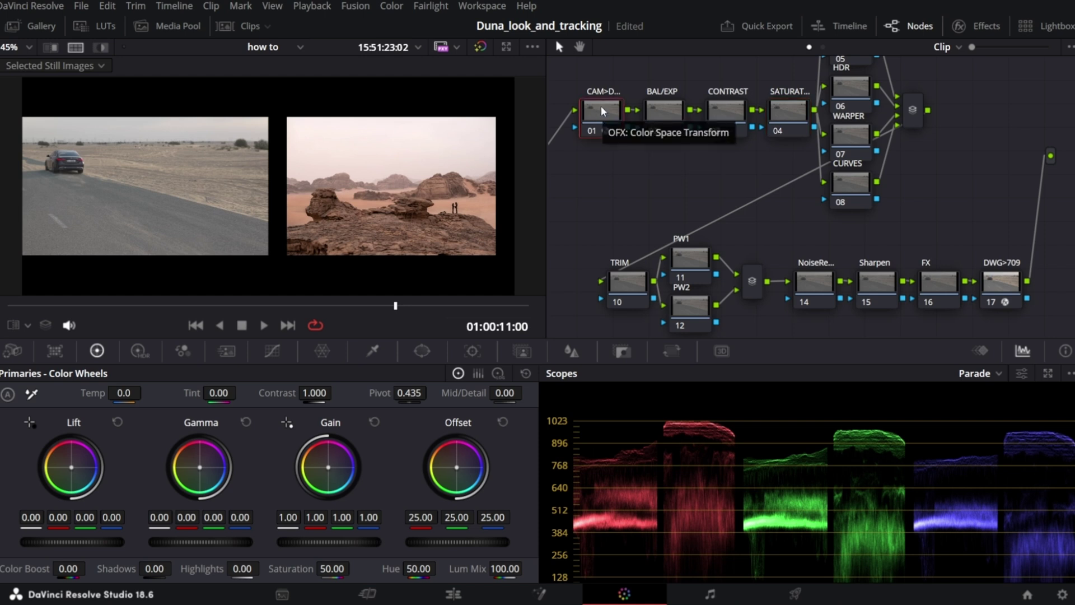
Set the Color Space Transform's Input Color Space and Input Gamma to Rec.709.
{"action": "left_click", "coordinate": [977, 25]}
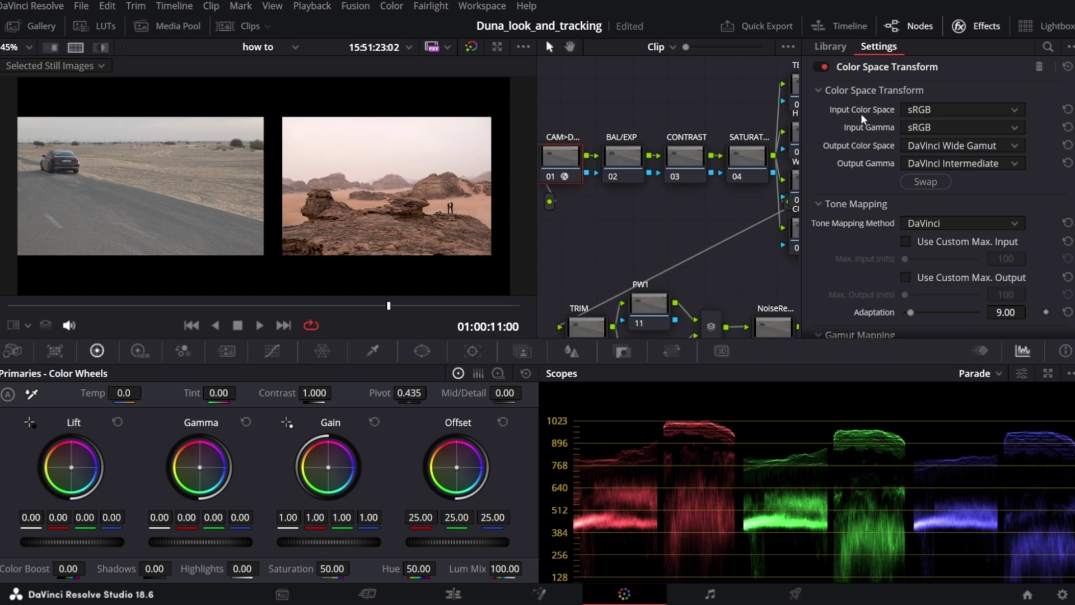
{"action": "left_click", "coordinate": [932, 116]}
{"action": "scroll", "coordinate": [932, 159], "scroll_direction": "up", "scroll_amount": 2}
{"action": "left_click", "coordinate": [932, 160]}
{"action": "left_click", "coordinate": [952, 128]}
{"action": "left_click", "coordinate": [946, 147]}
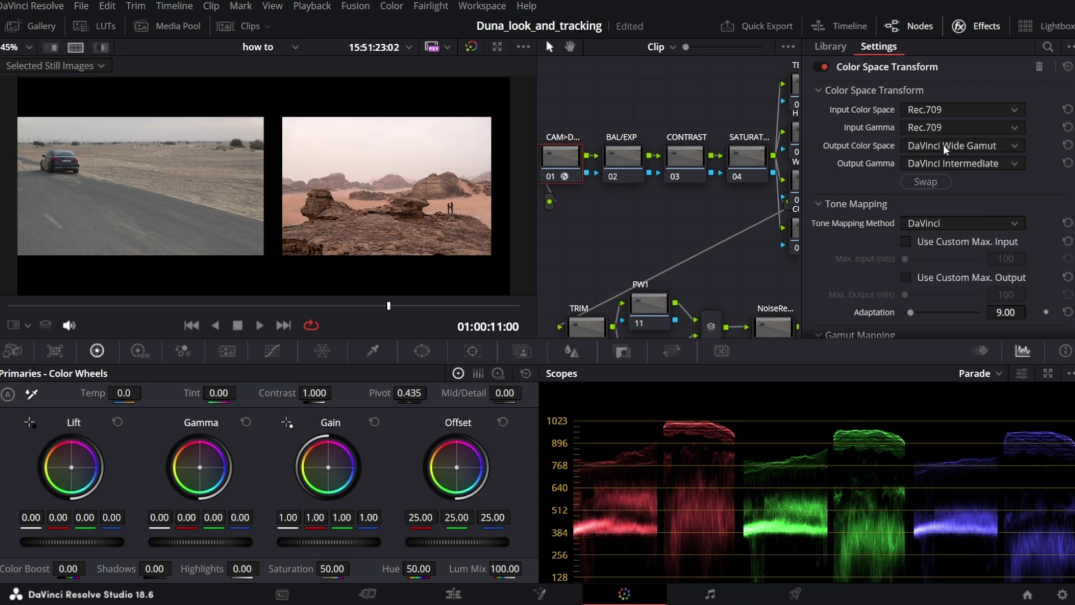
{"action": "left_click", "coordinate": [980, 26]}
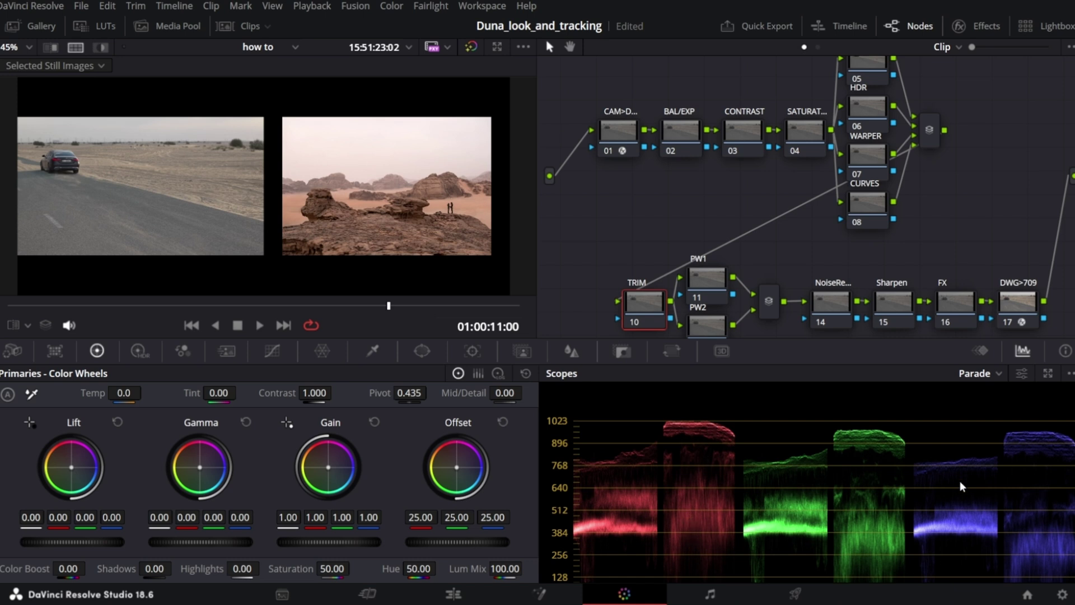
Float the scopes window and show the RGB parade with the BAL/EXP node selected.
{"action": "left_click", "coordinate": [1048, 375]}
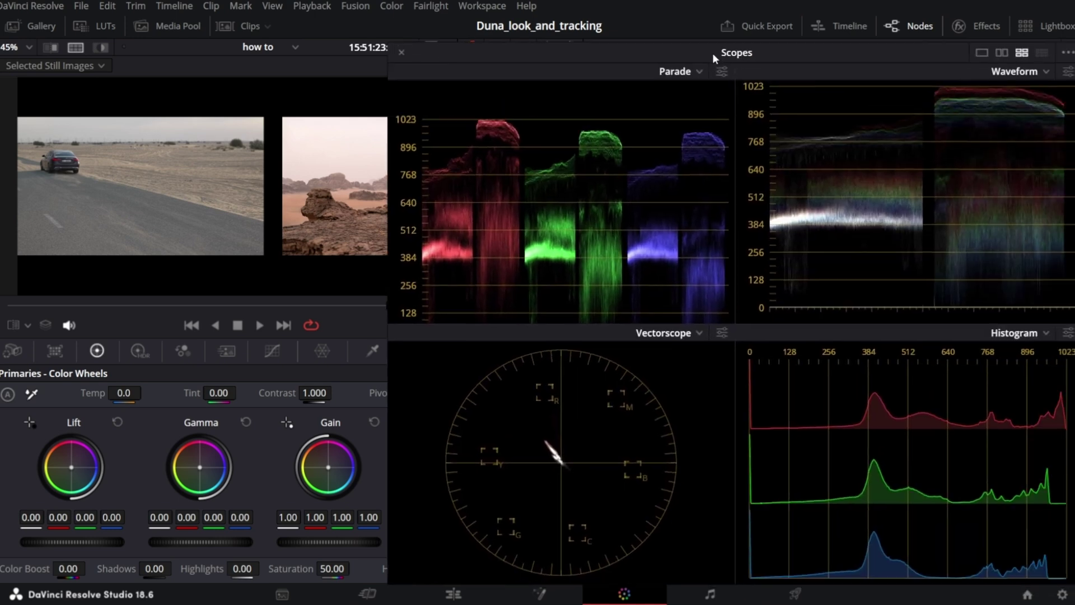
{"action": "left_click_drag", "start_coordinate": [713, 53], "coordinate": [1074, 34]}
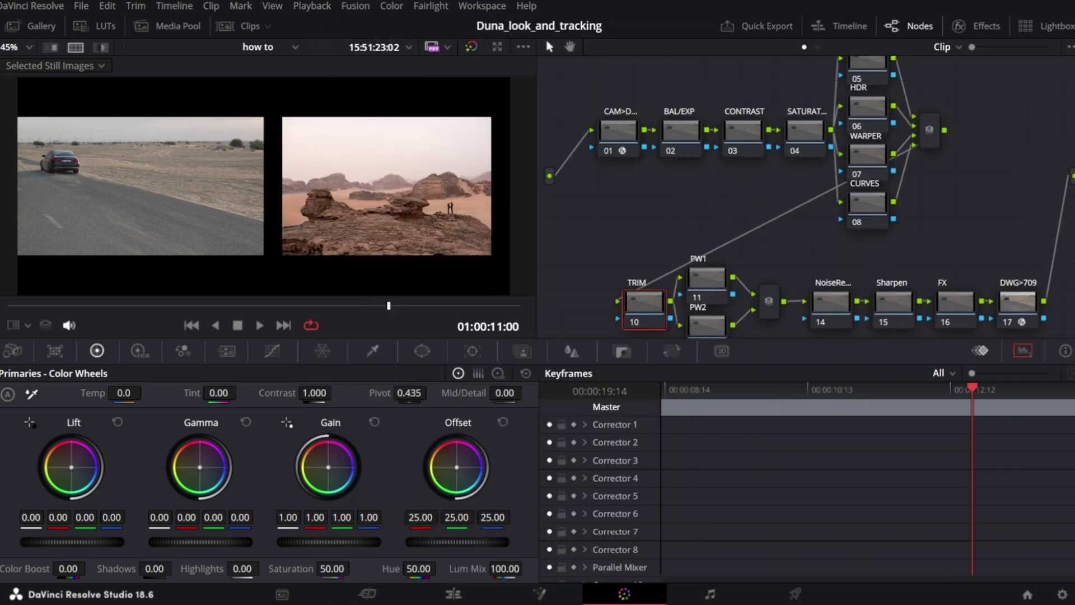
{"action": "left_click", "coordinate": [680, 131]}
{"action": "left_click", "coordinate": [1025, 351]}
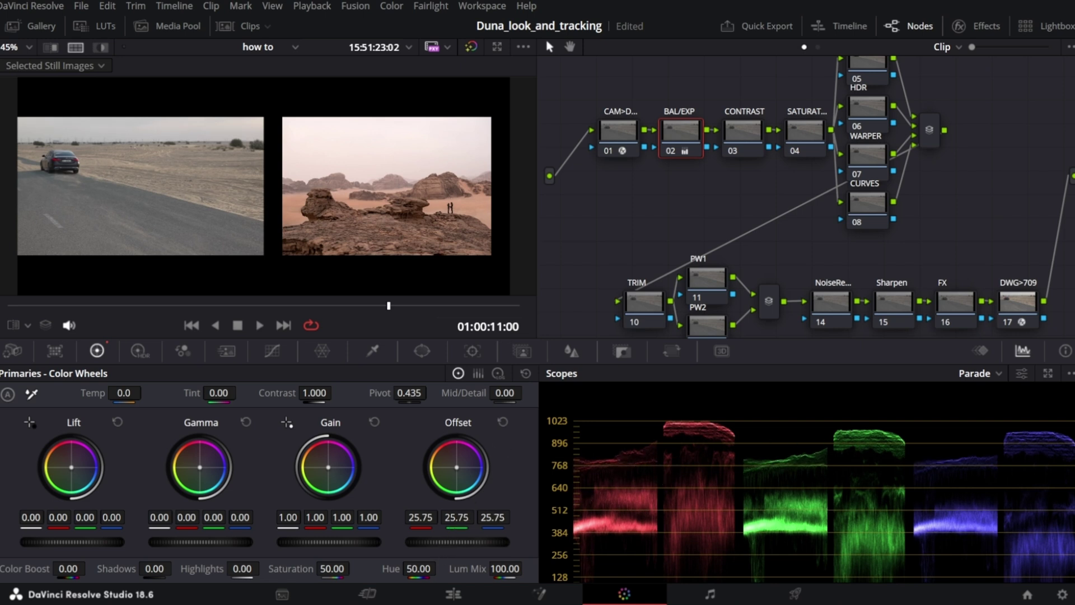
Raise the BAL/EXP node's master Offset from 30.30 to 34.05.
{"action": "left_click_drag", "start_coordinate": [470, 546], "coordinate": [483, 546]}
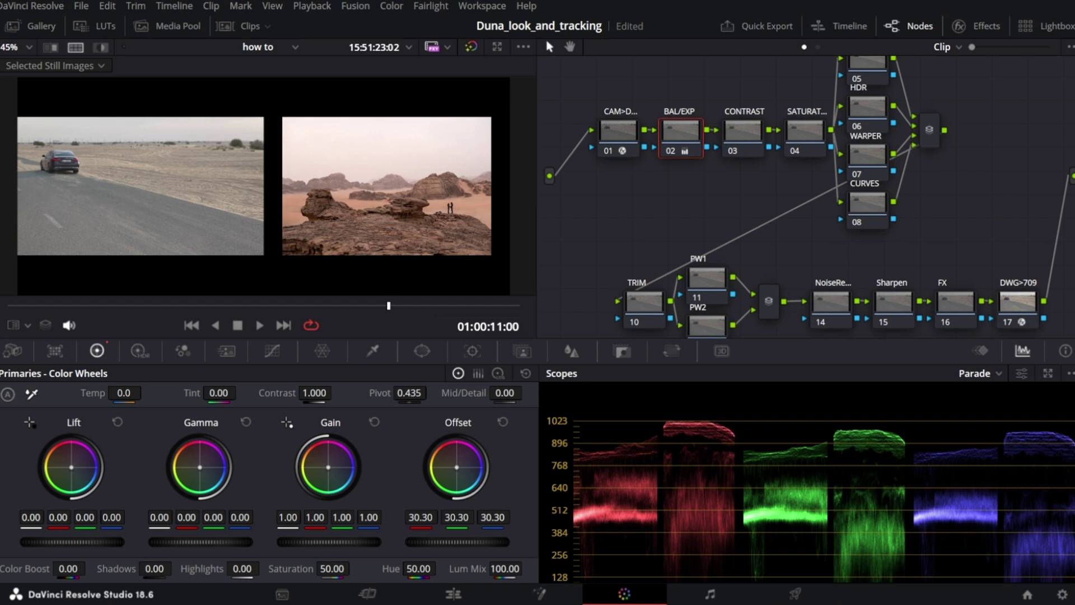
{"action": "left_click", "coordinate": [413, 194]}
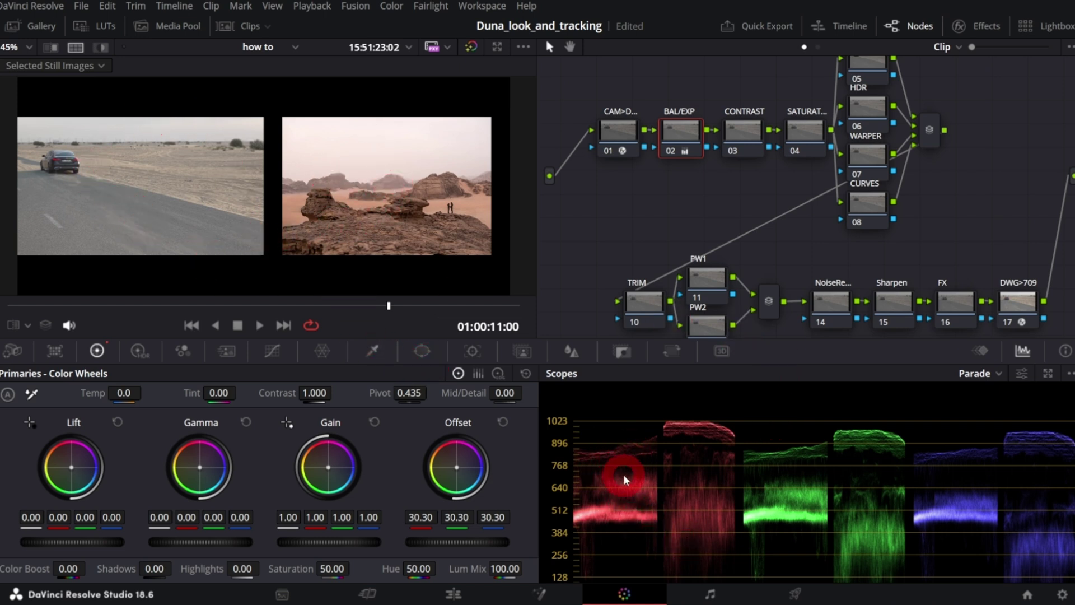
{"action": "left_click_drag", "start_coordinate": [471, 541], "coordinate": [584, 543]}
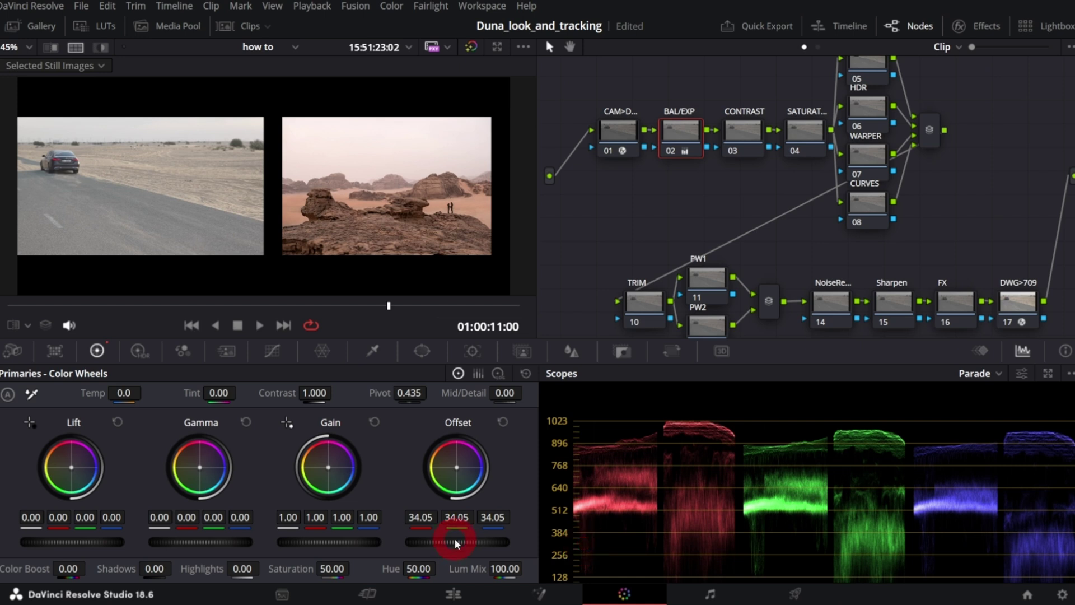
Raise the BAL/EXP node's HDR Global exposure to 0.21.
{"action": "left_click", "coordinate": [143, 356]}
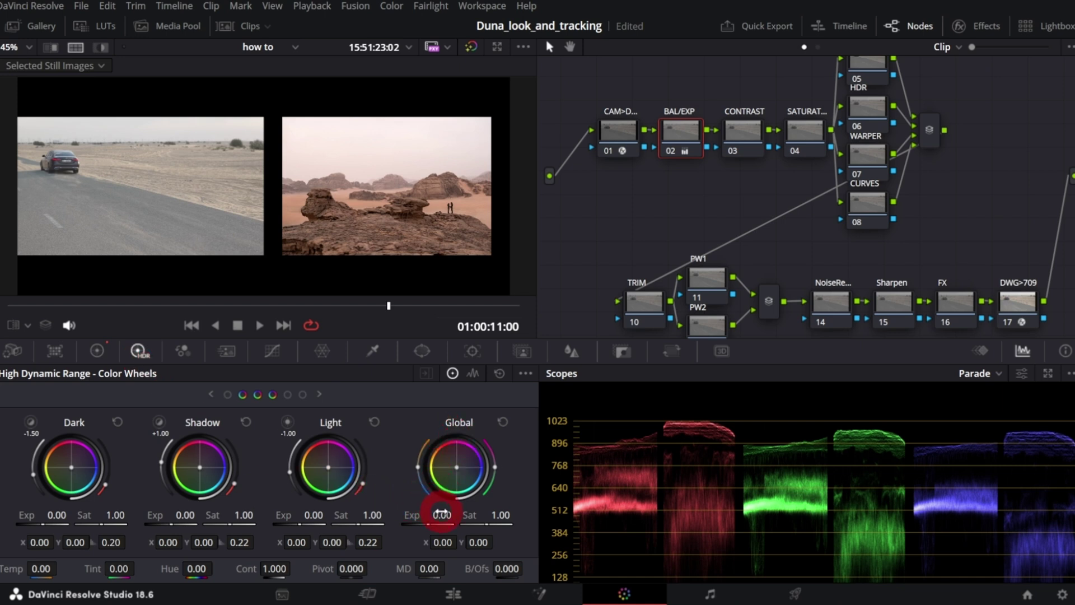
{"action": "left_click_drag", "start_coordinate": [442, 515], "coordinate": [393, 525]}
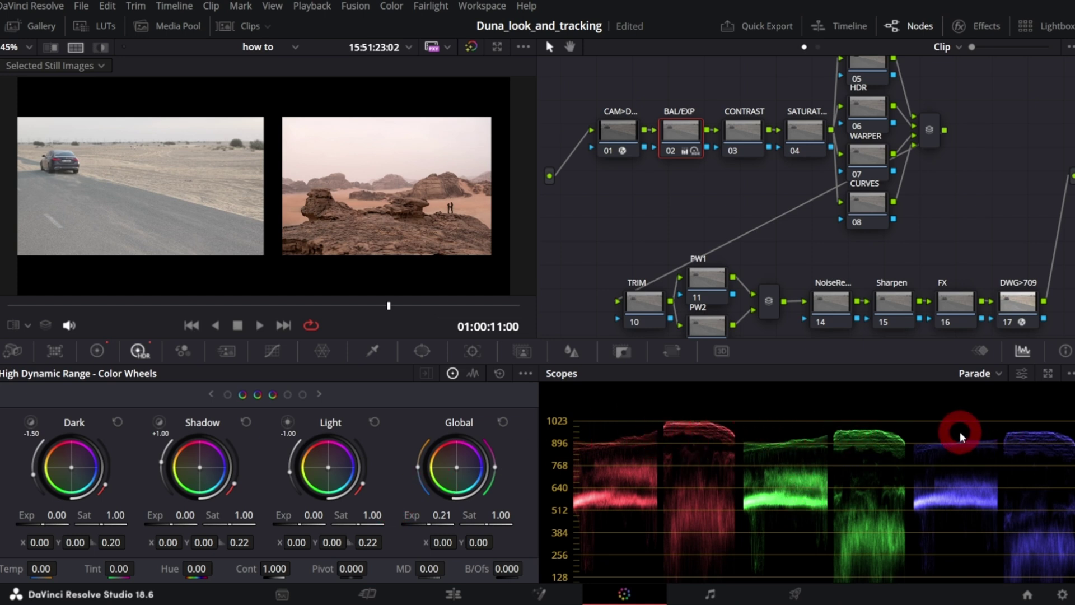
{"action": "left_click", "coordinate": [748, 133]}
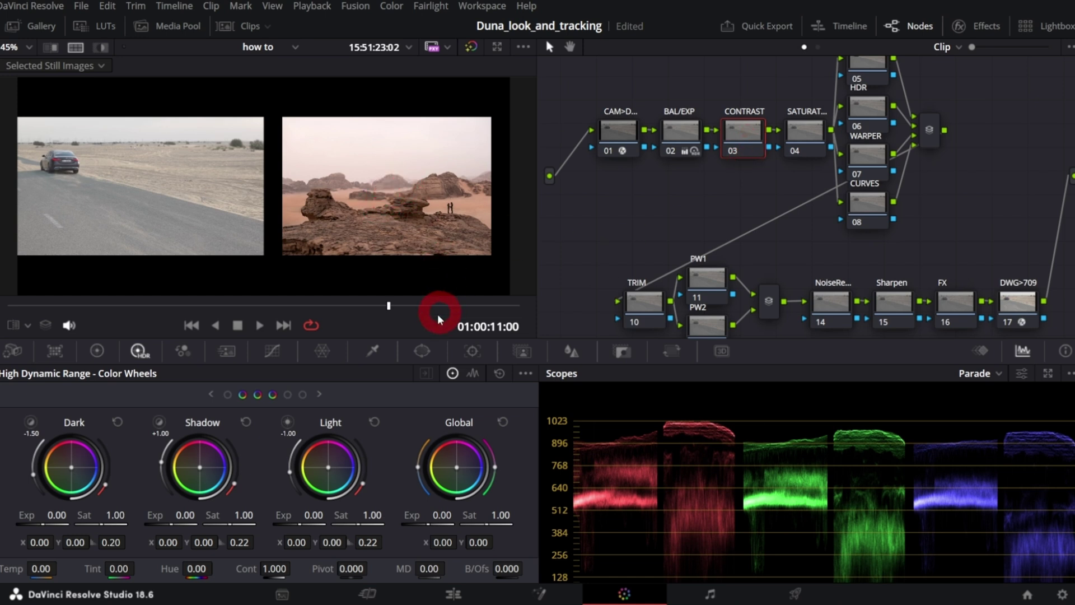
Set the CONTRAST node to 1.240 contrast and move the curve's black point right.
{"action": "left_click", "coordinate": [97, 352]}
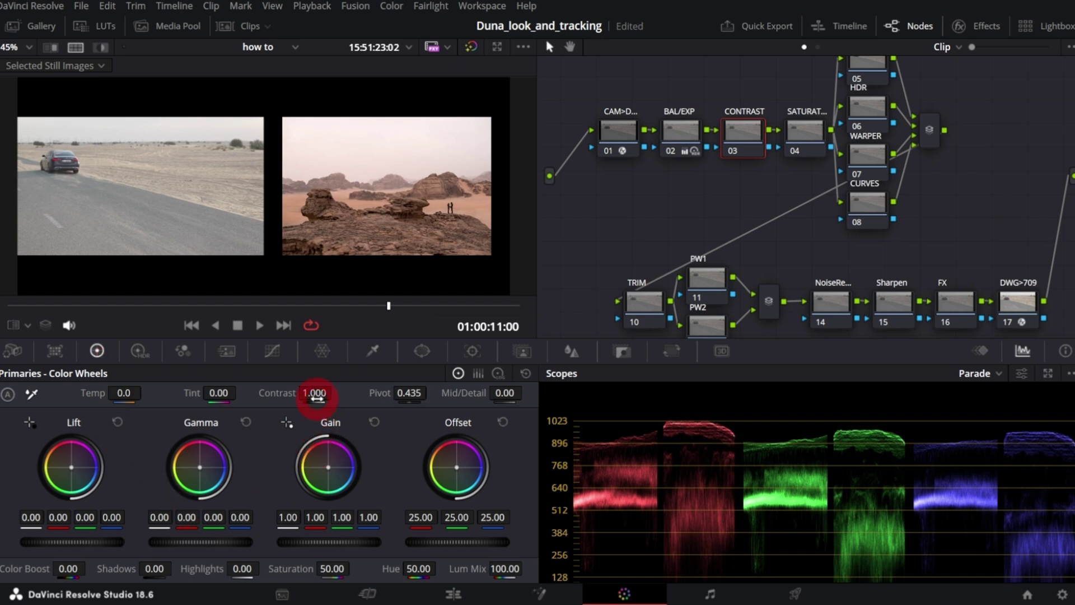
{"action": "left_click_drag", "start_coordinate": [317, 391], "coordinate": [399, 393]}
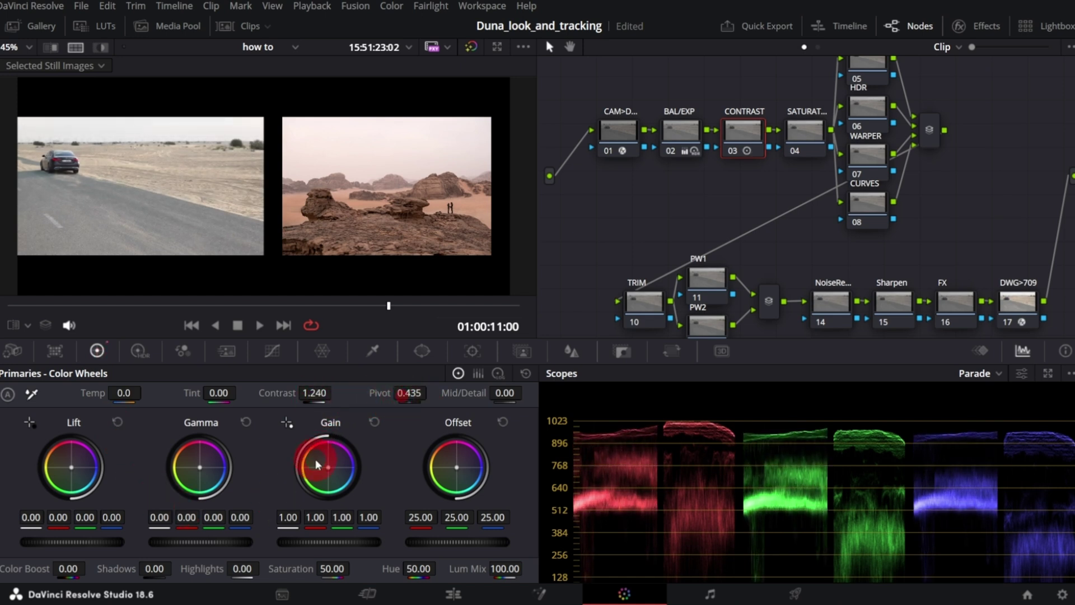
{"action": "left_click", "coordinate": [273, 354]}
{"action": "left_click_drag", "start_coordinate": [9, 562], "coordinate": [58, 564]}
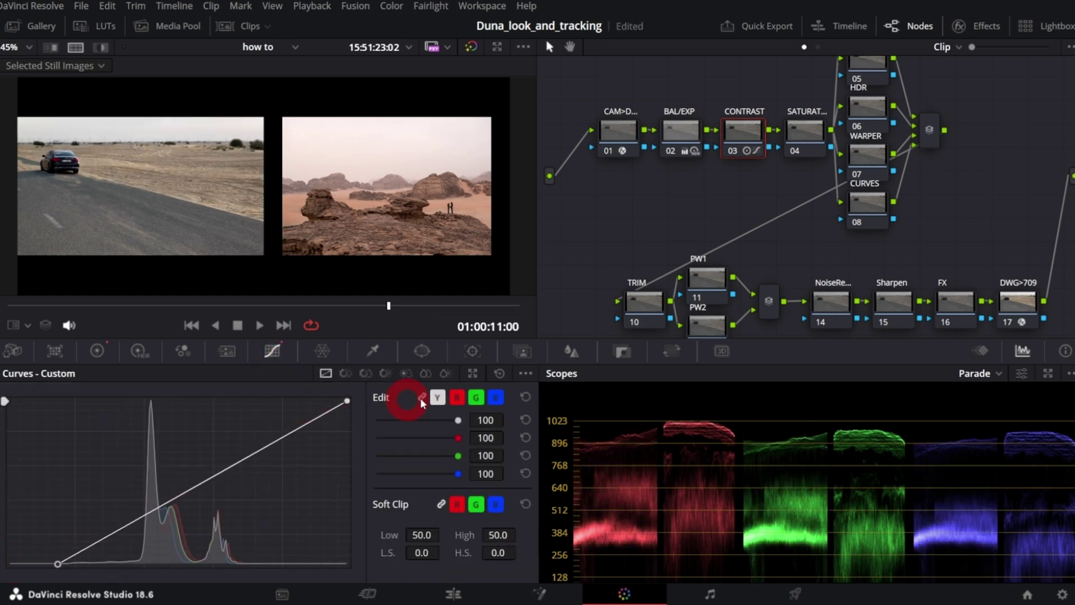
{"action": "left_click", "coordinate": [806, 127]}
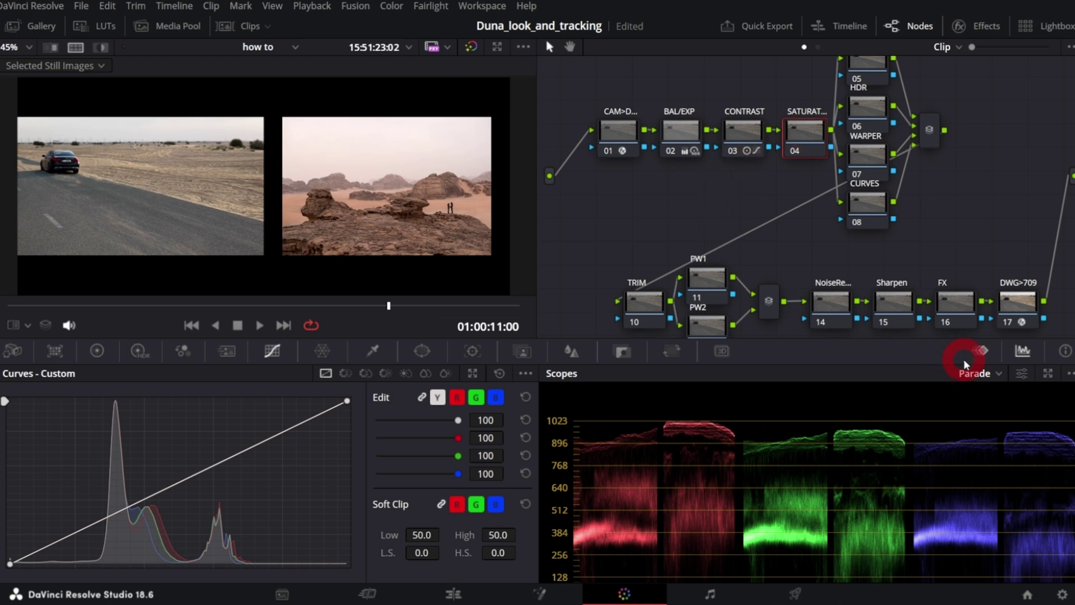
Switch the scope to Vectorscope and toggle the dune_frame split-screen comparison off and on.
{"action": "left_click", "coordinate": [998, 374]}
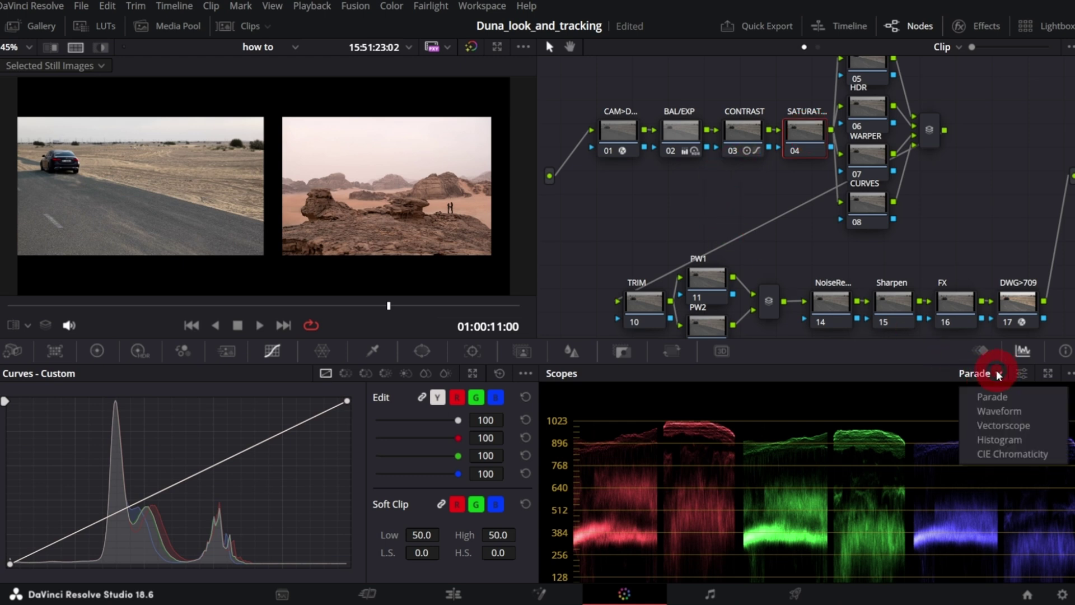
{"action": "left_click", "coordinate": [998, 426]}
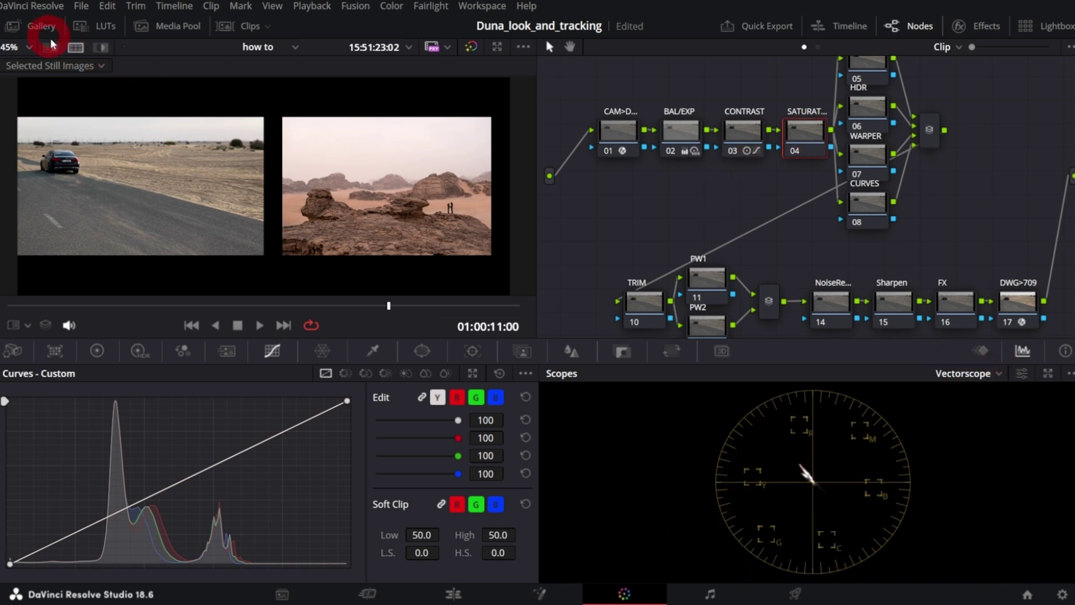
{"action": "left_click", "coordinate": [76, 48]}
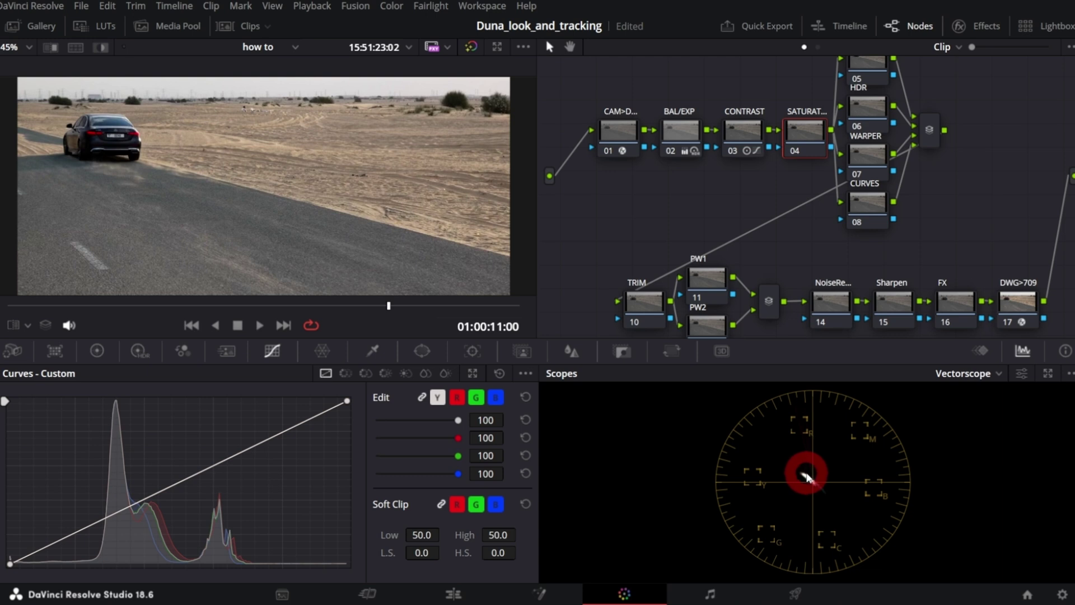
{"action": "left_click", "coordinate": [76, 48]}
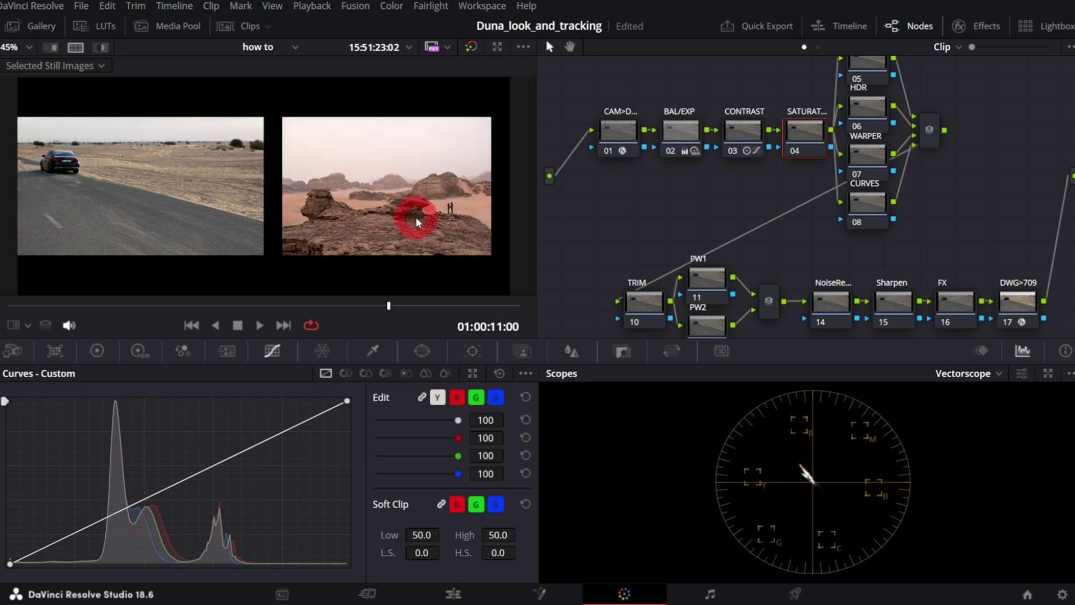
Set node 04's Saturation to 76.80 and save the project.
{"action": "left_click", "coordinate": [101, 351]}
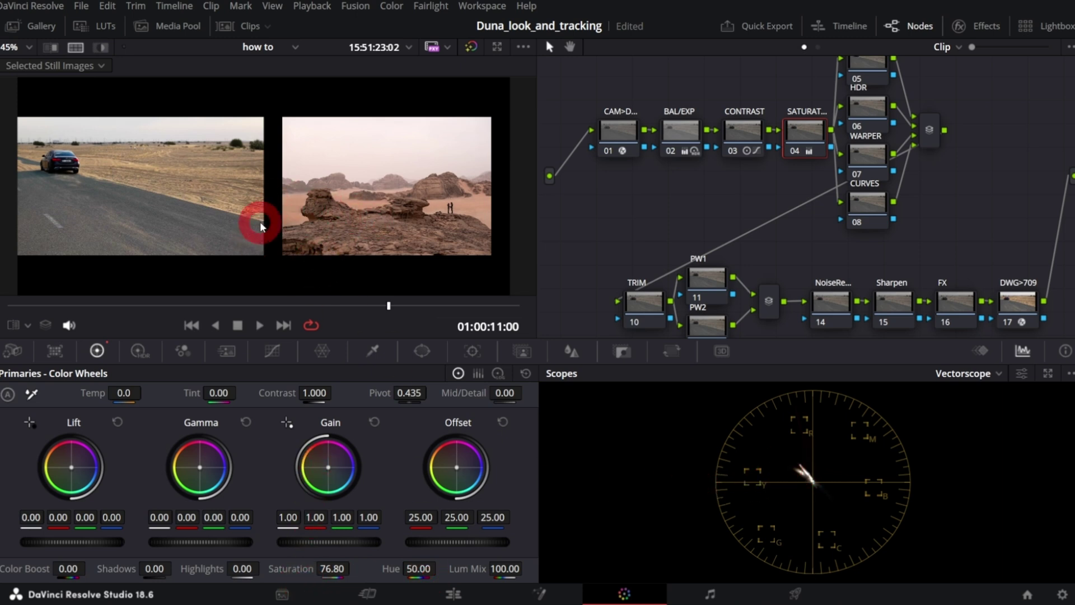
{"action": "scroll", "coordinate": [260, 227], "scroll_direction": "up", "scroll_amount": 4}
{"action": "scroll", "coordinate": [261, 224], "scroll_direction": "down", "scroll_amount": 3}
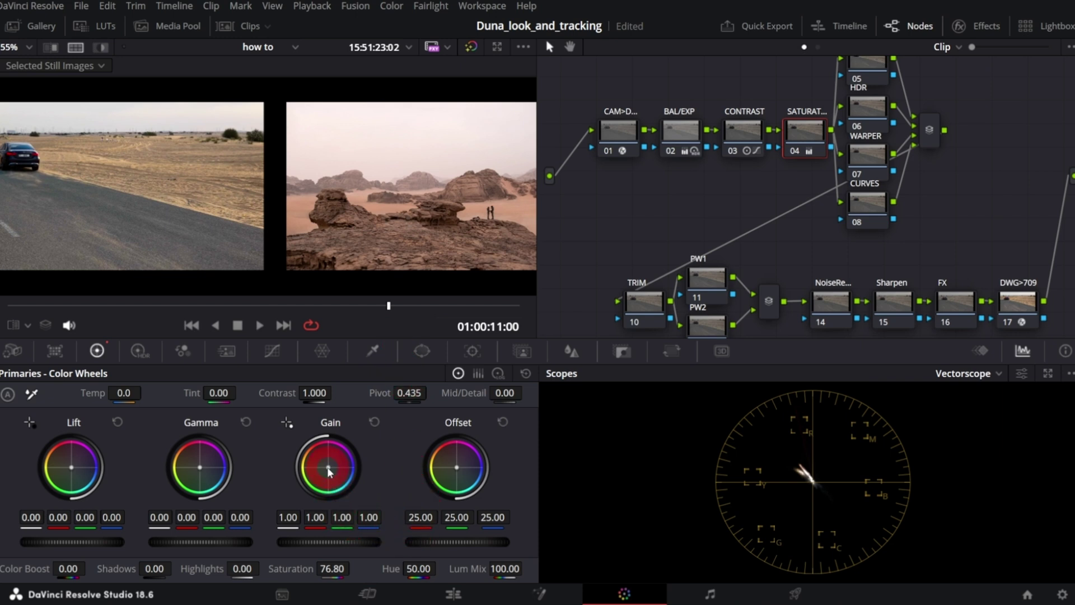
{"action": "key", "text": "ctrl+s"}
Return to the RGB parade and warm node 04's Gamma and Gain slightly, checking before and after.
{"action": "left_click", "coordinate": [996, 374]}
{"action": "left_click", "coordinate": [997, 398]}
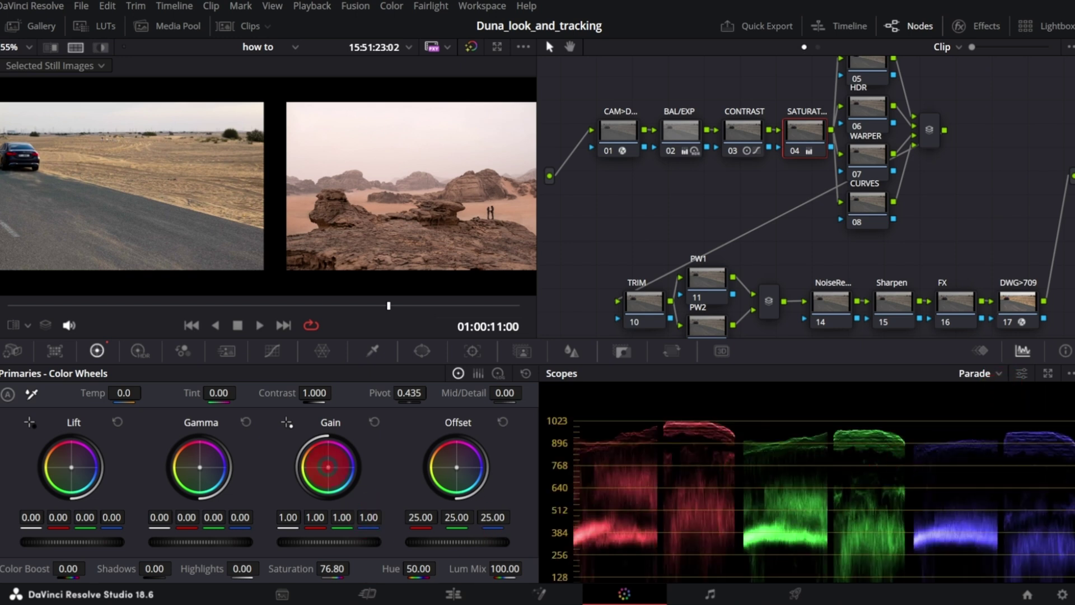
{"action": "left_click_drag", "start_coordinate": [329, 471], "coordinate": [329, 468]}
{"action": "left_click_drag", "start_coordinate": [199, 467], "coordinate": [199, 464]}
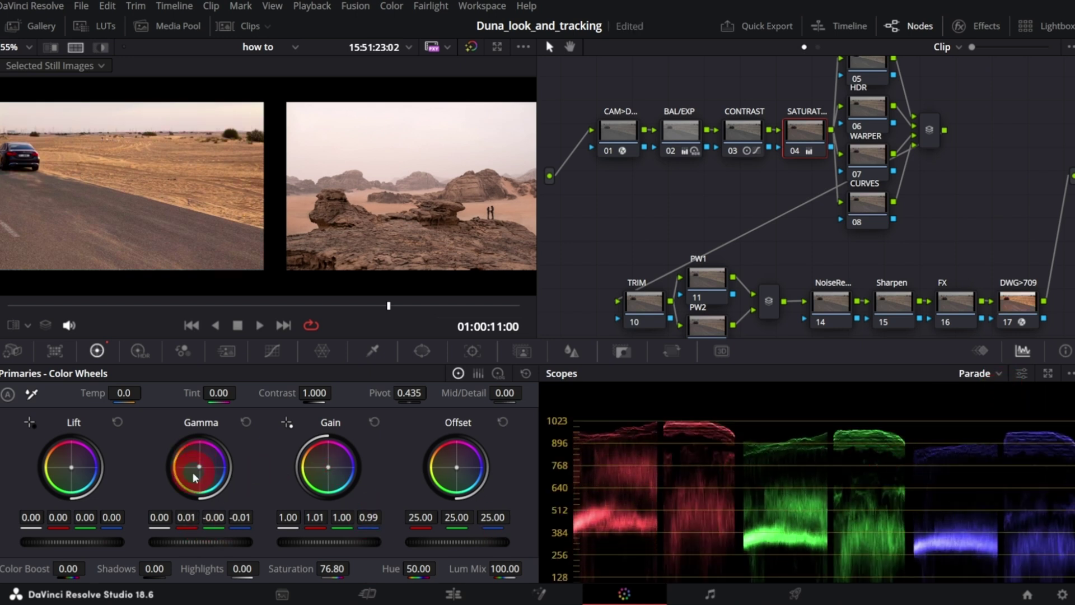
{"action": "left_click", "coordinate": [805, 157]}
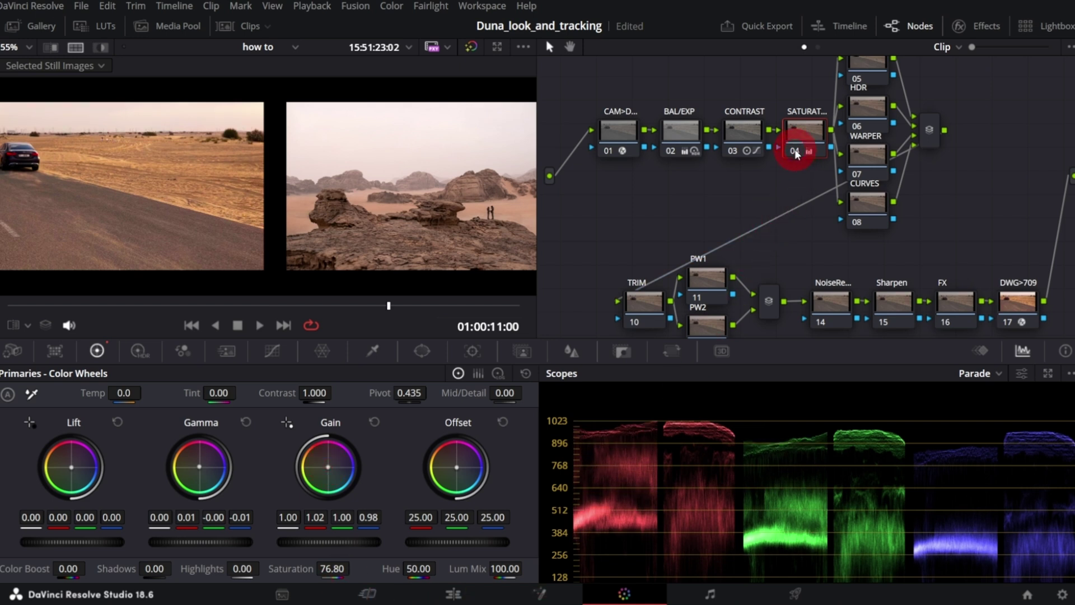
{"action": "left_click", "coordinate": [796, 151]}
{"action": "left_click", "coordinate": [797, 151]}
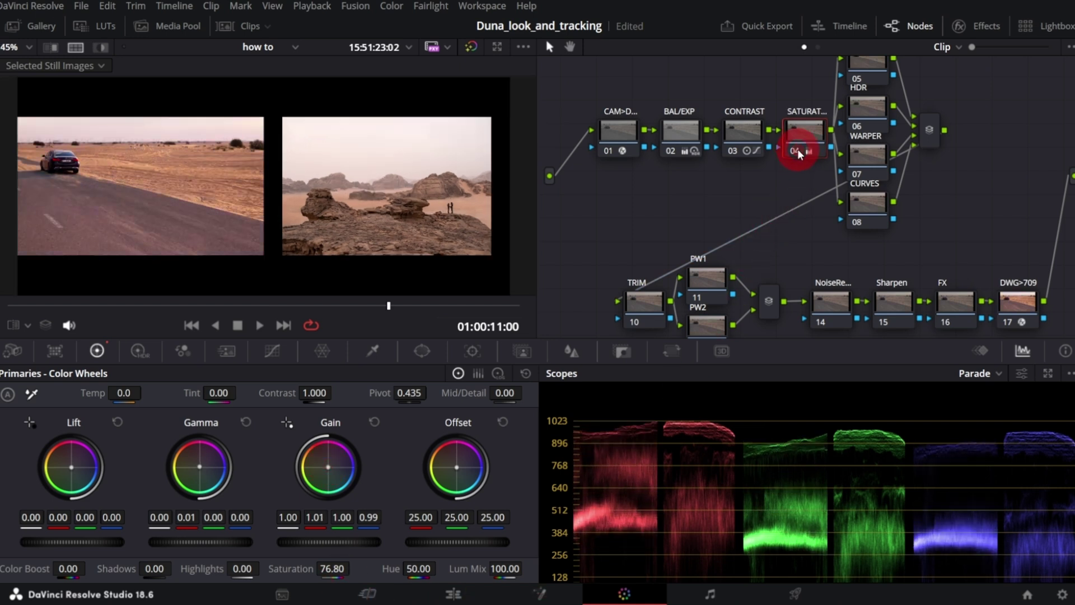
{"action": "scroll", "coordinate": [259, 160], "scroll_direction": "up", "scroll_amount": 3}
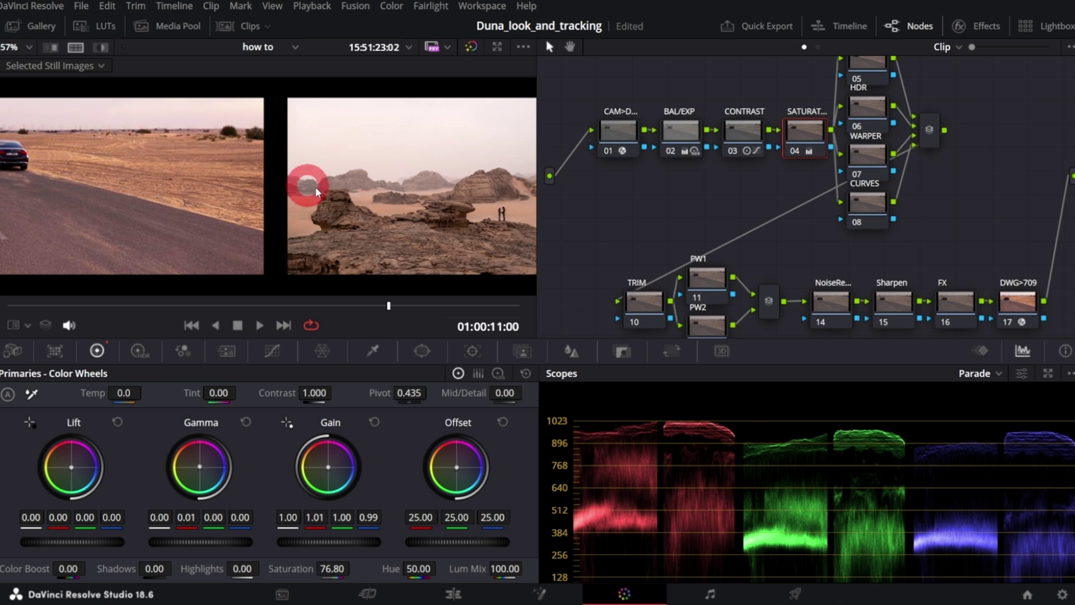
{"action": "scroll", "coordinate": [316, 192], "scroll_direction": "down", "scroll_amount": 2}
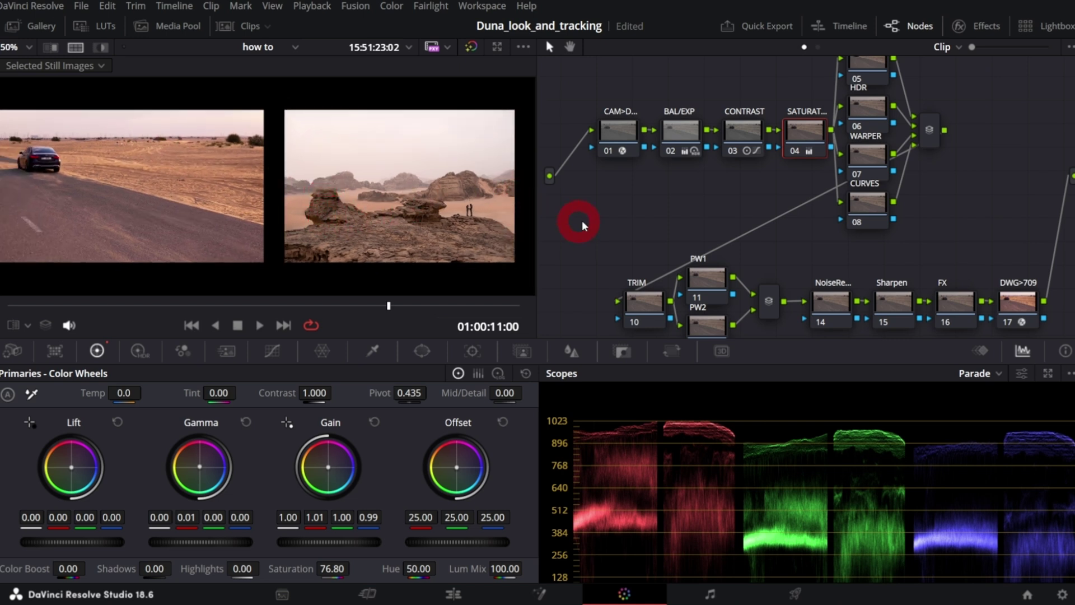
{"action": "left_click", "coordinate": [639, 304]}
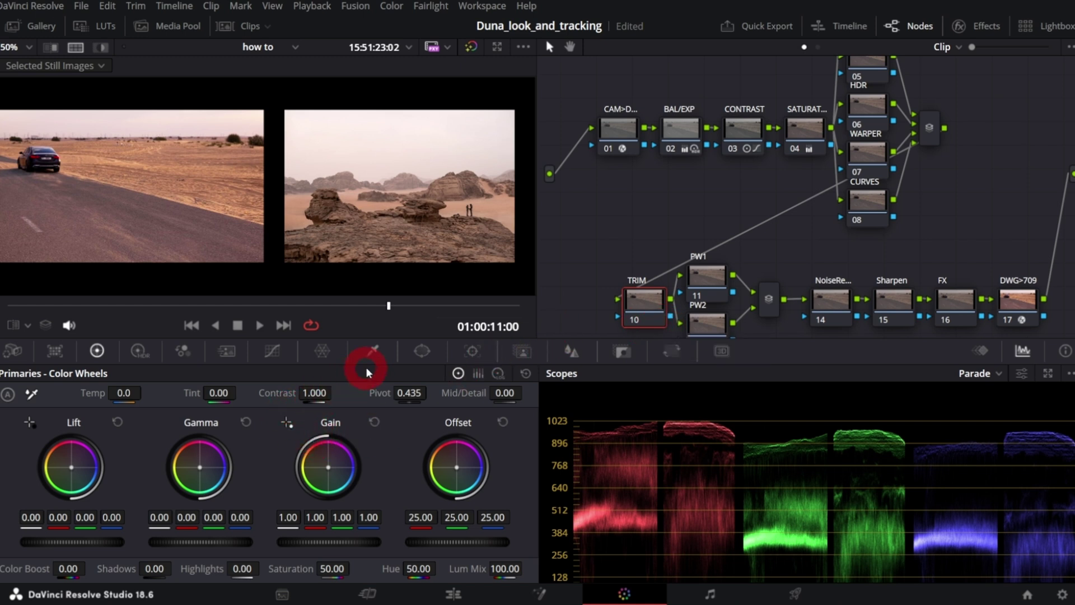
Sample the road with the HSL qualifier on the TRIM node and view its matte on the full clip.
{"action": "left_click", "coordinate": [373, 353]}
{"action": "left_click", "coordinate": [39, 216]}
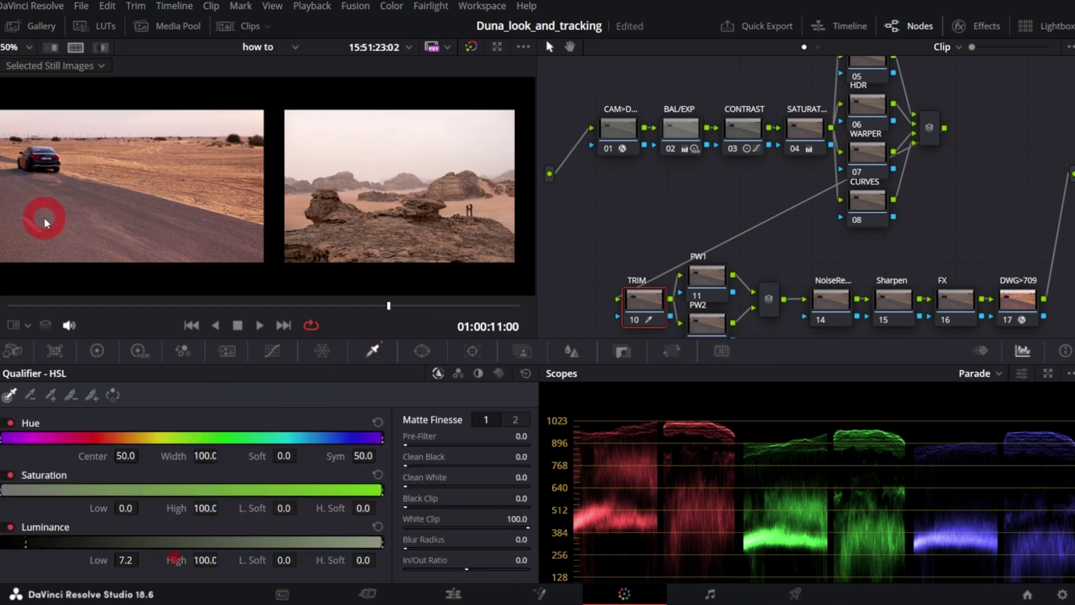
{"action": "left_click", "coordinate": [101, 47]}
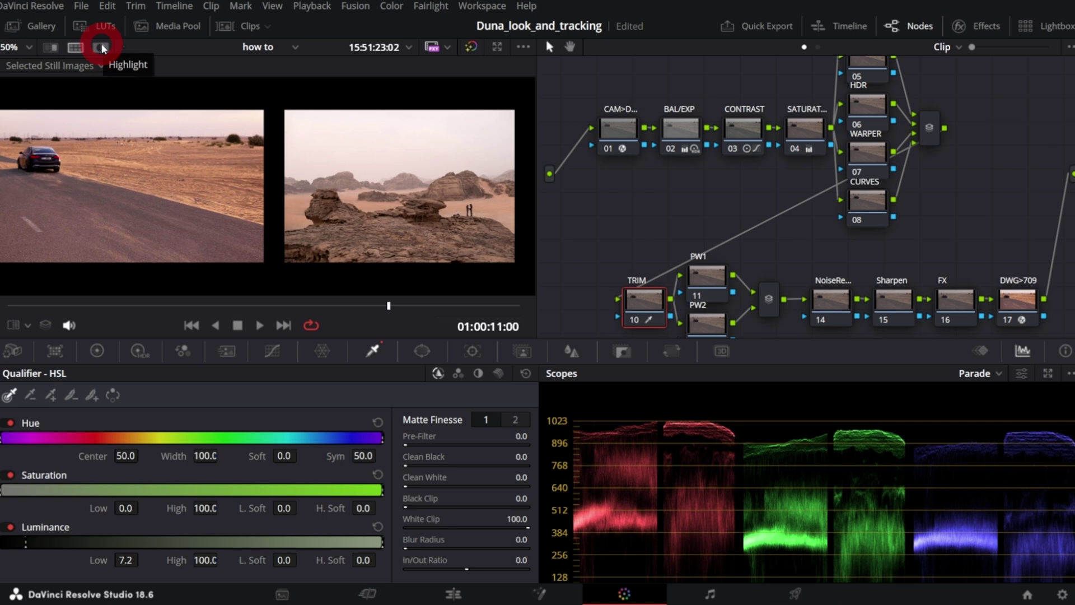
{"action": "left_click", "coordinate": [101, 48]}
{"action": "scroll", "coordinate": [156, 228], "scroll_direction": "down", "scroll_amount": 2}
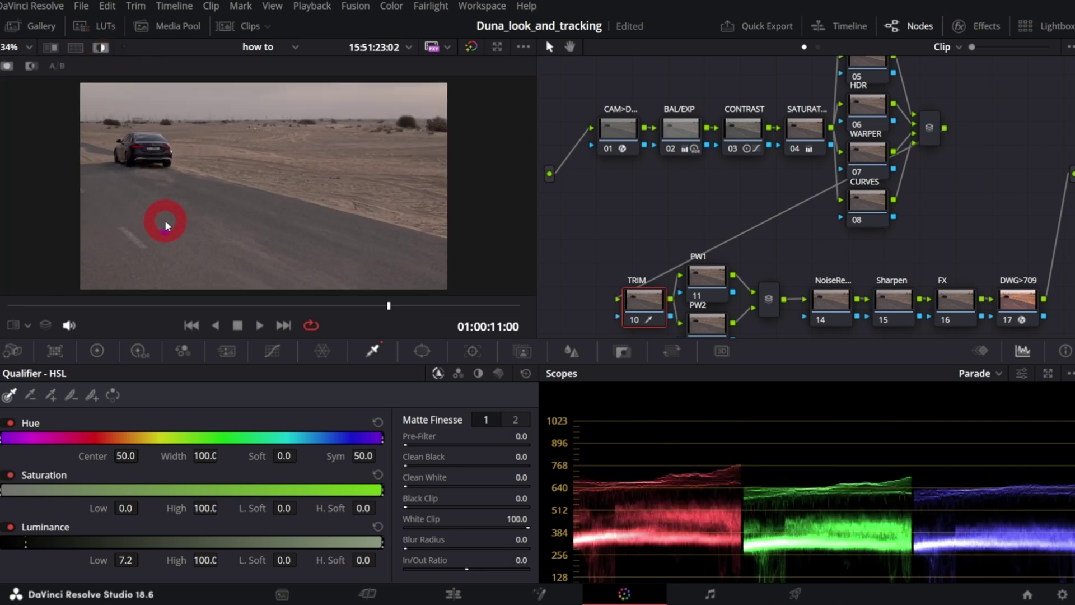
Set the luminance key's Low to 61.1 and Low Soft to about 6, then show full colour.
{"action": "left_click_drag", "start_coordinate": [231, 542], "coordinate": [511, 524]}
{"action": "left_click_drag", "start_coordinate": [284, 560], "coordinate": [327, 567]}
{"action": "left_click", "coordinate": [278, 563]}
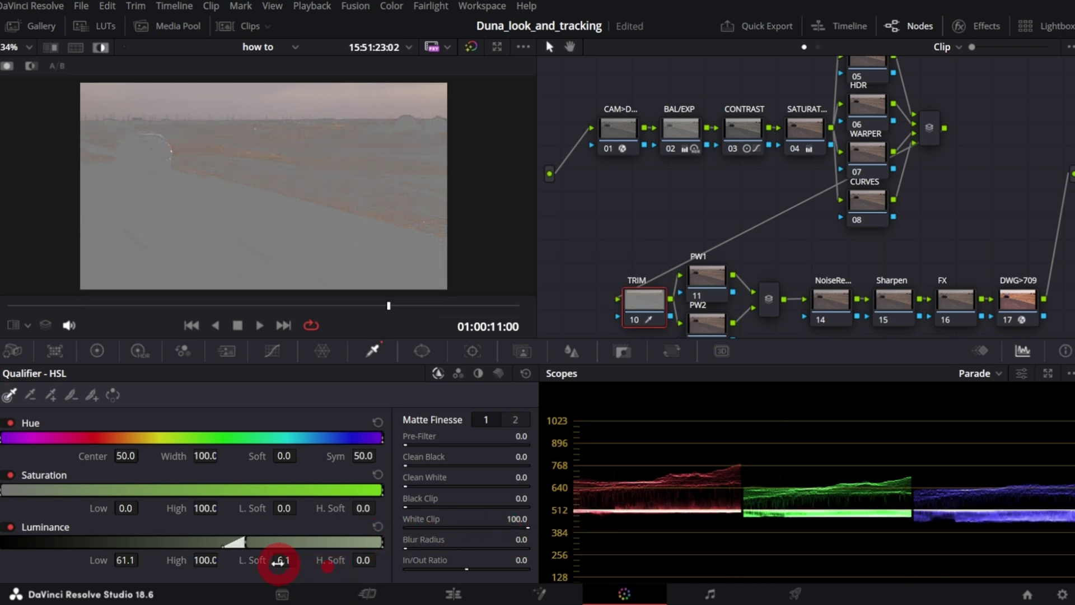
{"action": "left_click", "coordinate": [102, 48]}
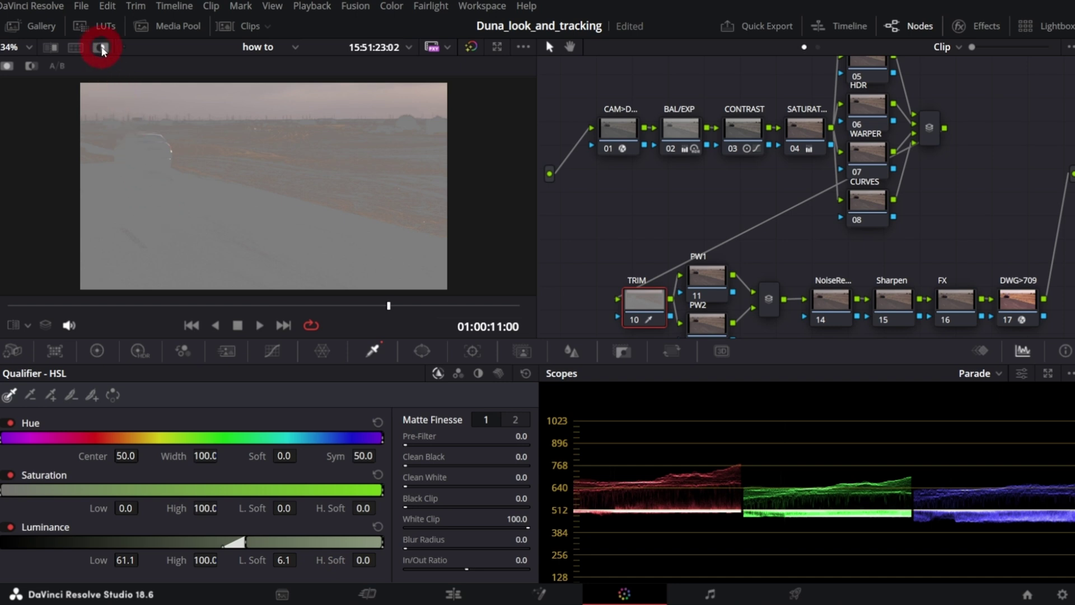
{"action": "left_click", "coordinate": [102, 48]}
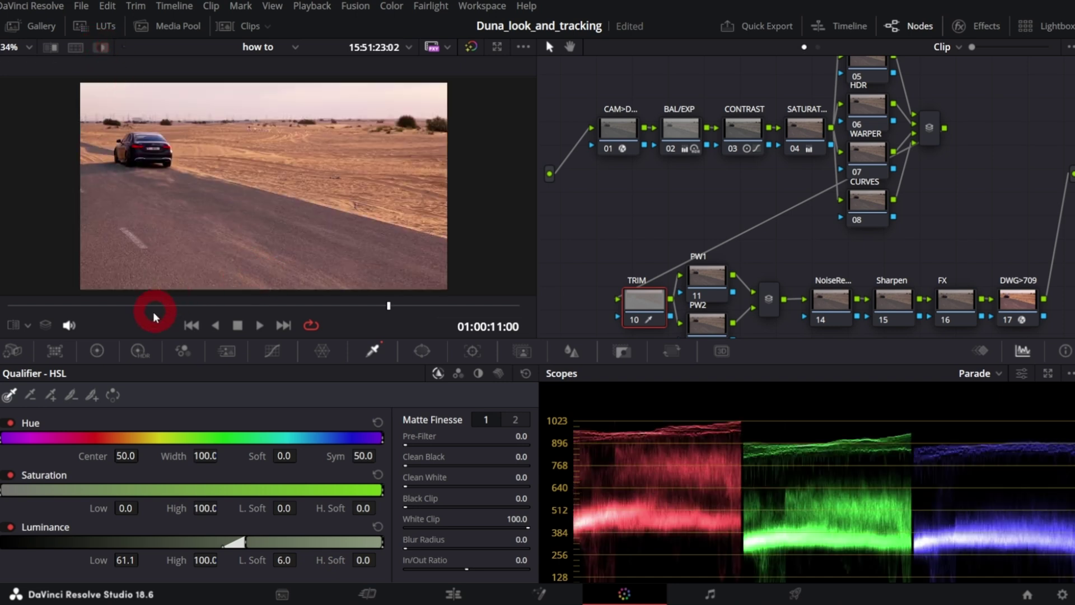
Lift the TRIM node's Offset wheel to 39.70, split-screen against a desert reference still, and bypass TRIM.
{"action": "left_click", "coordinate": [98, 351]}
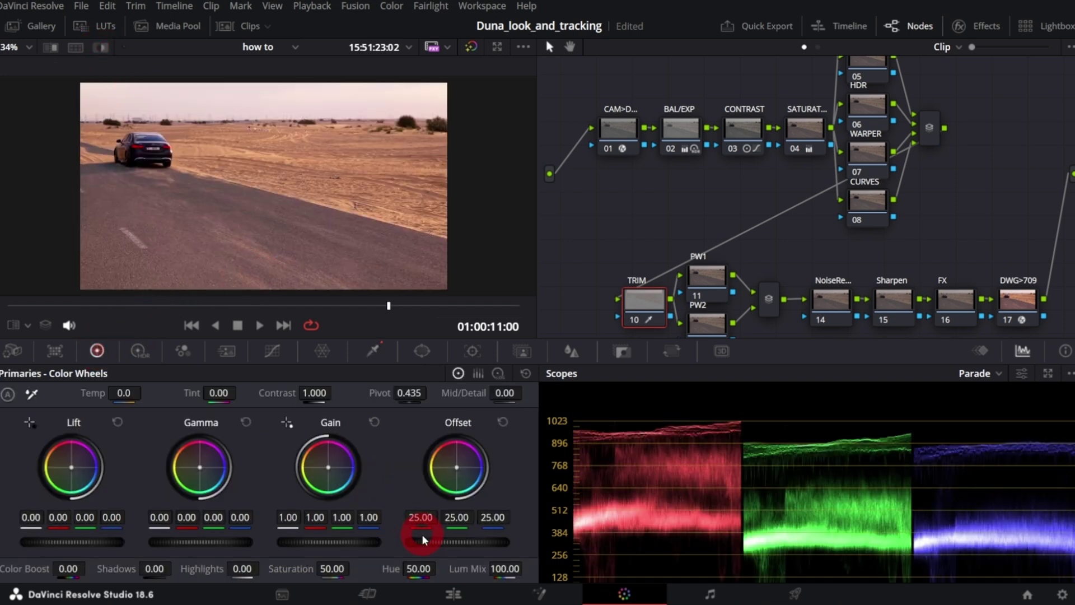
{"action": "left_click_drag", "start_coordinate": [436, 546], "coordinate": [726, 533]}
{"action": "left_click", "coordinate": [76, 47]}
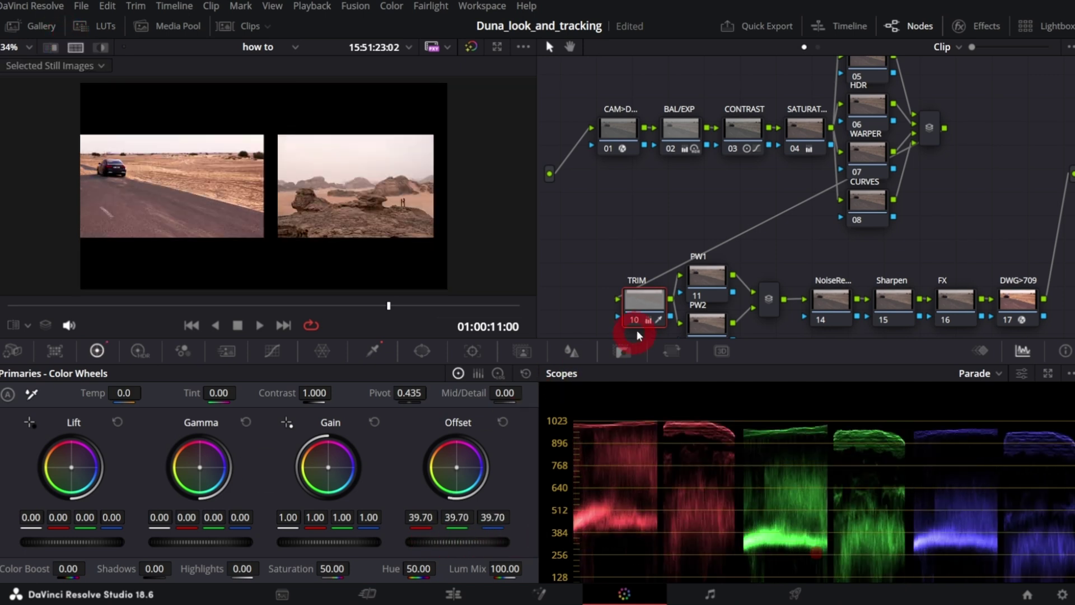
{"action": "left_click", "coordinate": [633, 320]}
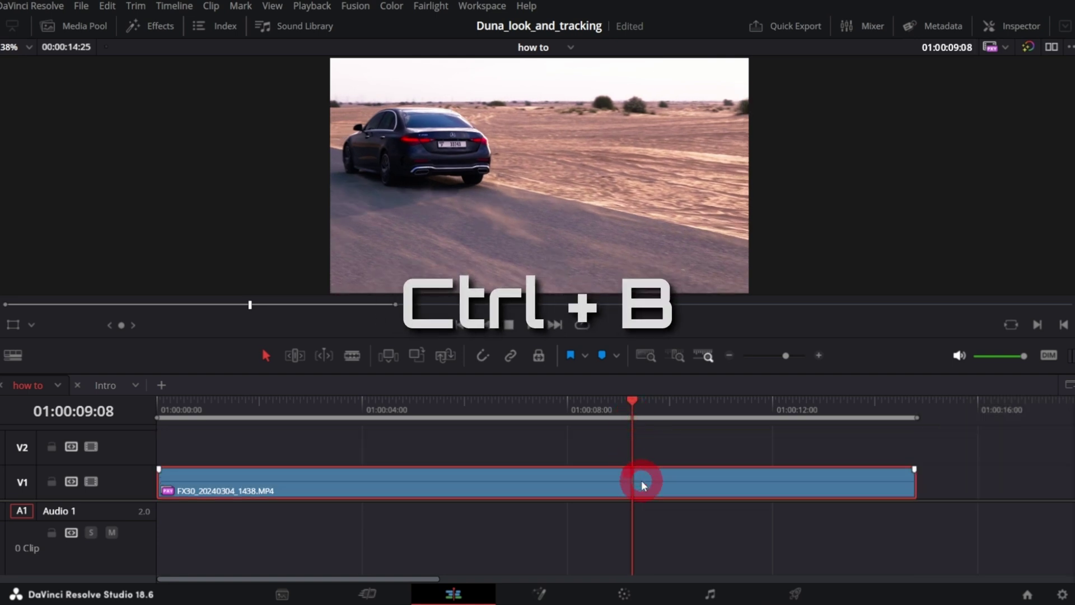
Move the playhead into the second piece of the split car clip and select that piece.
{"action": "left_click", "coordinate": [653, 414]}
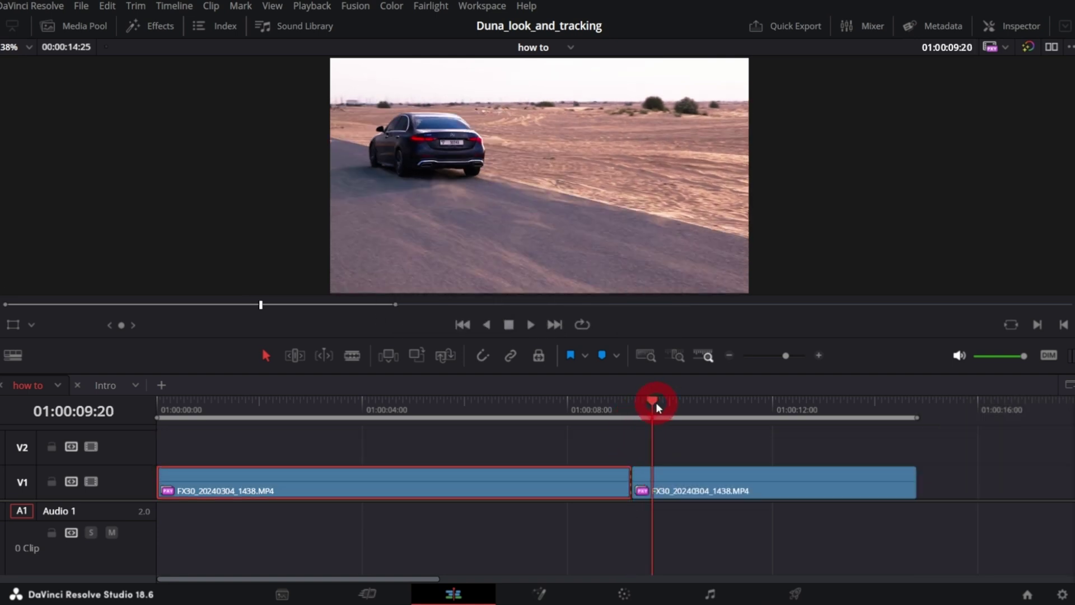
{"action": "left_click_drag", "start_coordinate": [656, 402], "coordinate": [681, 403]}
{"action": "left_click", "coordinate": [558, 562]}
Open the second clip piece in Fusion and scrub back to frame 580 to start tracking.
{"action": "left_click", "coordinate": [541, 593]}
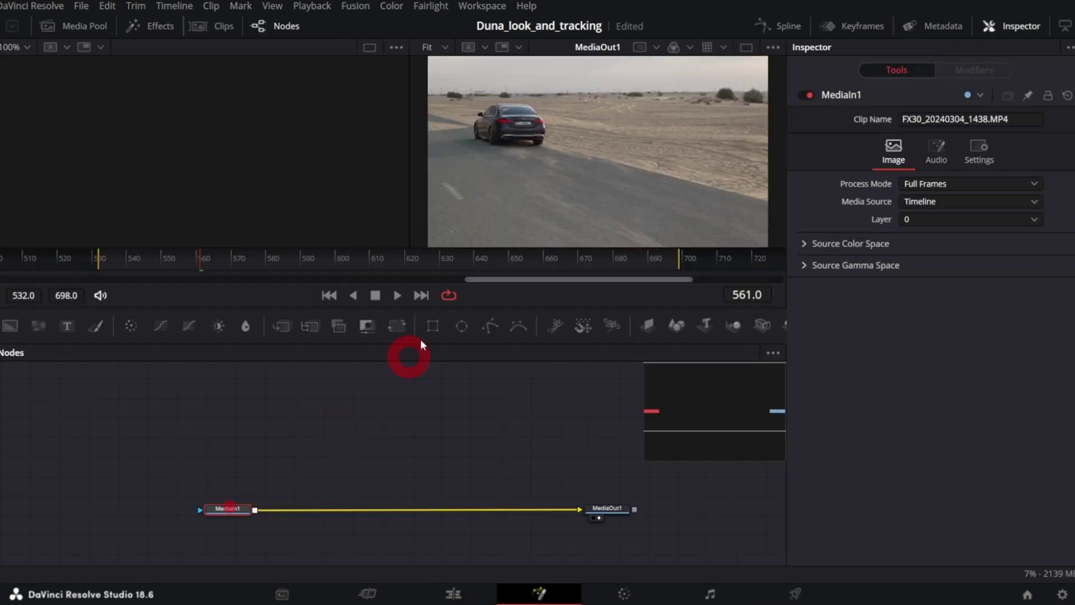
{"action": "left_click", "coordinate": [456, 69]}
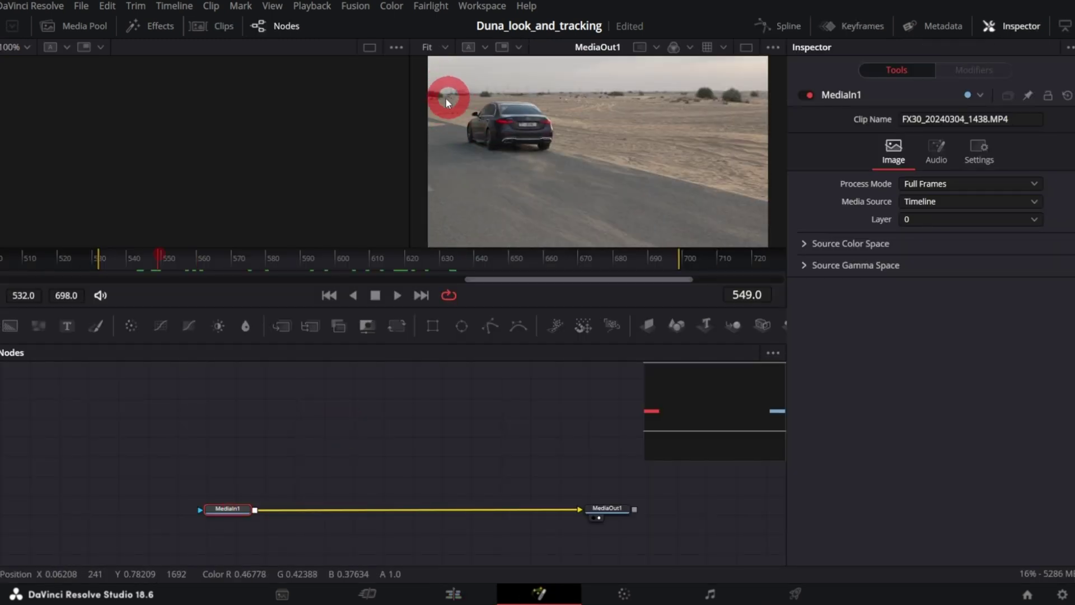
{"action": "left_click", "coordinate": [302, 188]}
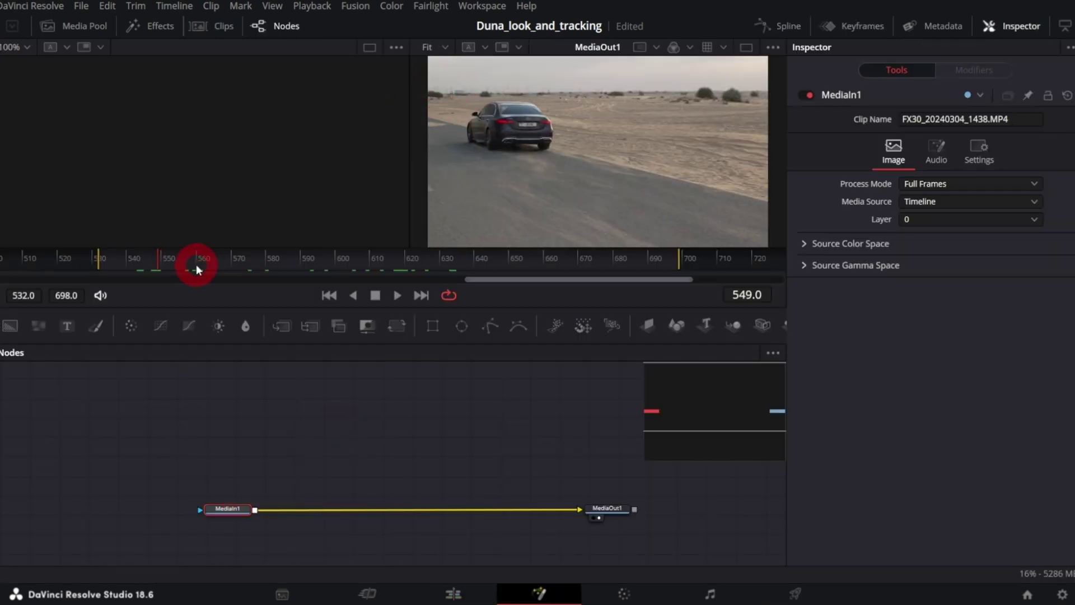
{"action": "left_click_drag", "start_coordinate": [196, 264], "coordinate": [265, 258]}
{"action": "left_click_drag", "start_coordinate": [611, 326], "coordinate": [606, 342]}
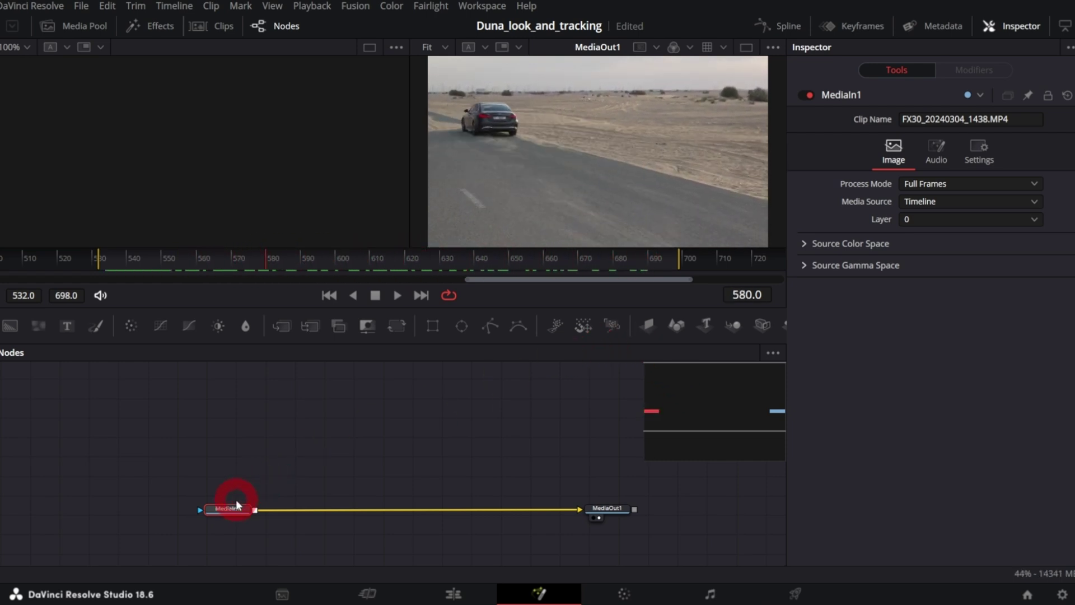
{"action": "left_click_drag", "start_coordinate": [237, 506], "coordinate": [232, 497]}
Add a Planar Tracker between MediaIn1 and MediaOut1 via the 'plana' tool search.
{"action": "key", "text": "shift+space"}
{"action": "type", "text": "plana"}
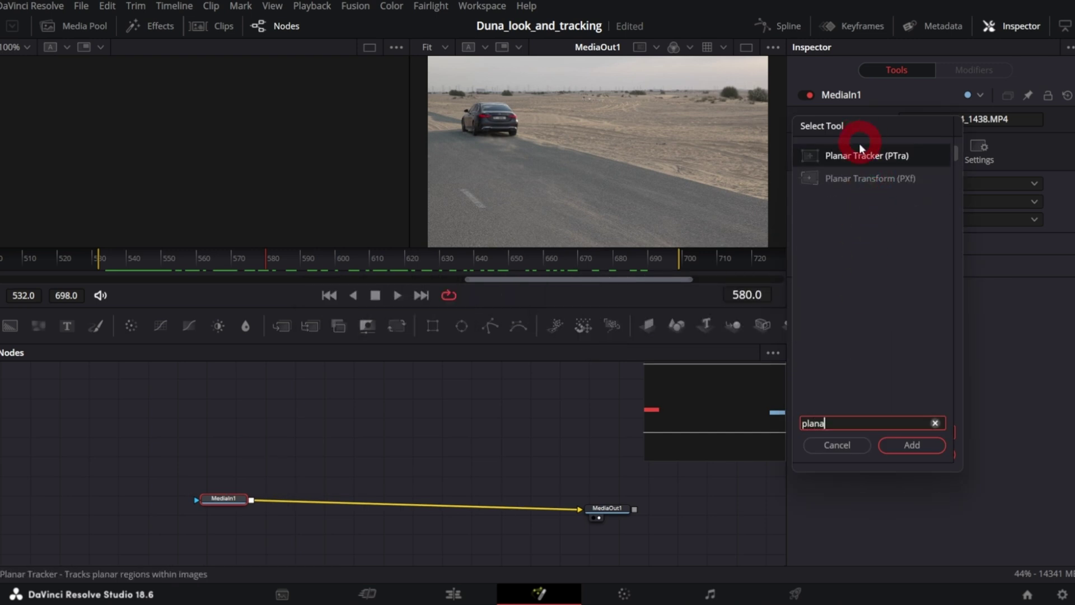
{"action": "left_click", "coordinate": [860, 153]}
{"action": "left_click", "coordinate": [913, 445]}
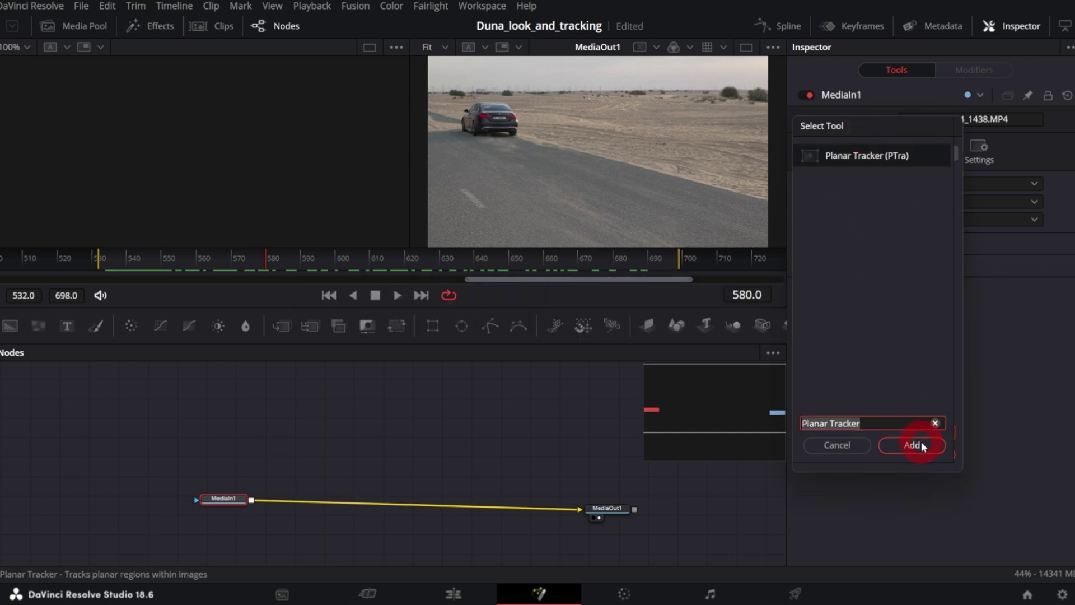
{"action": "left_click_drag", "start_coordinate": [316, 511], "coordinate": [387, 511]}
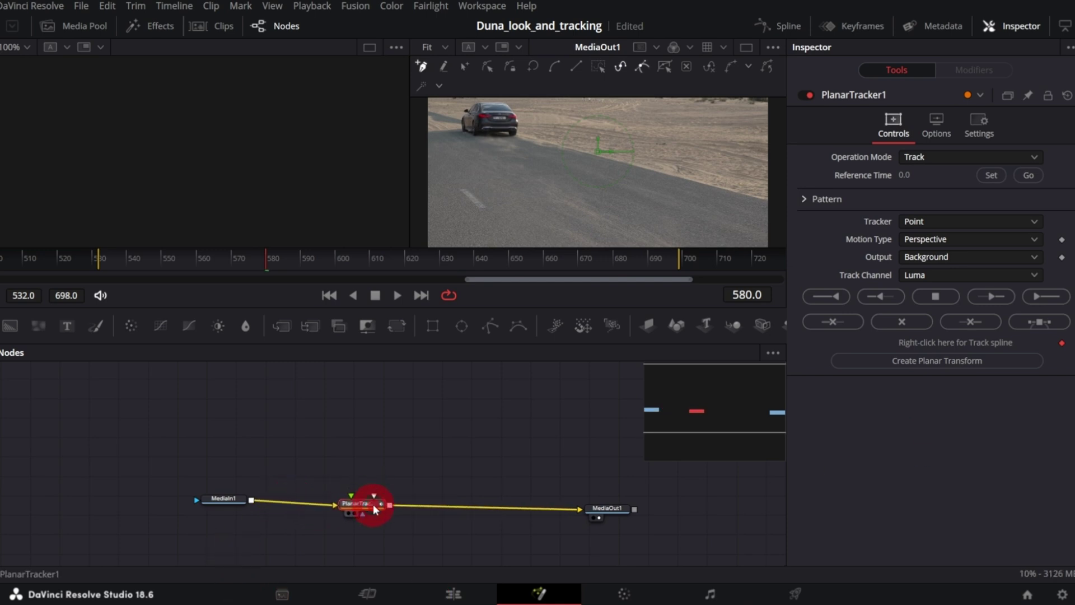
Set frame 580 as the tracker's reference time and restrict Motion Type to Translation.
{"action": "left_click", "coordinate": [1051, 155]}
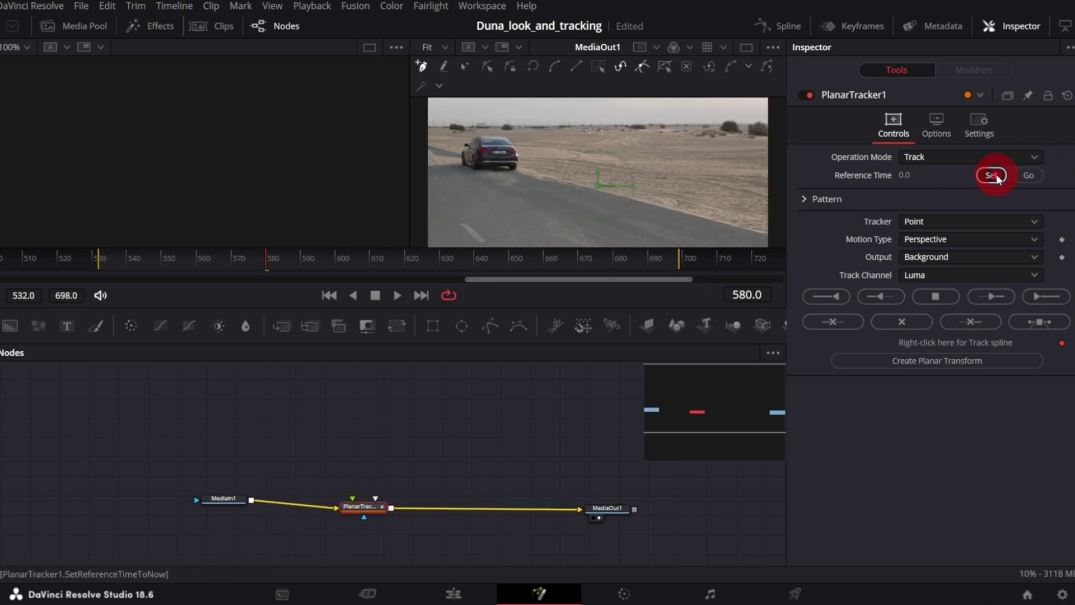
{"action": "left_click", "coordinate": [974, 238]}
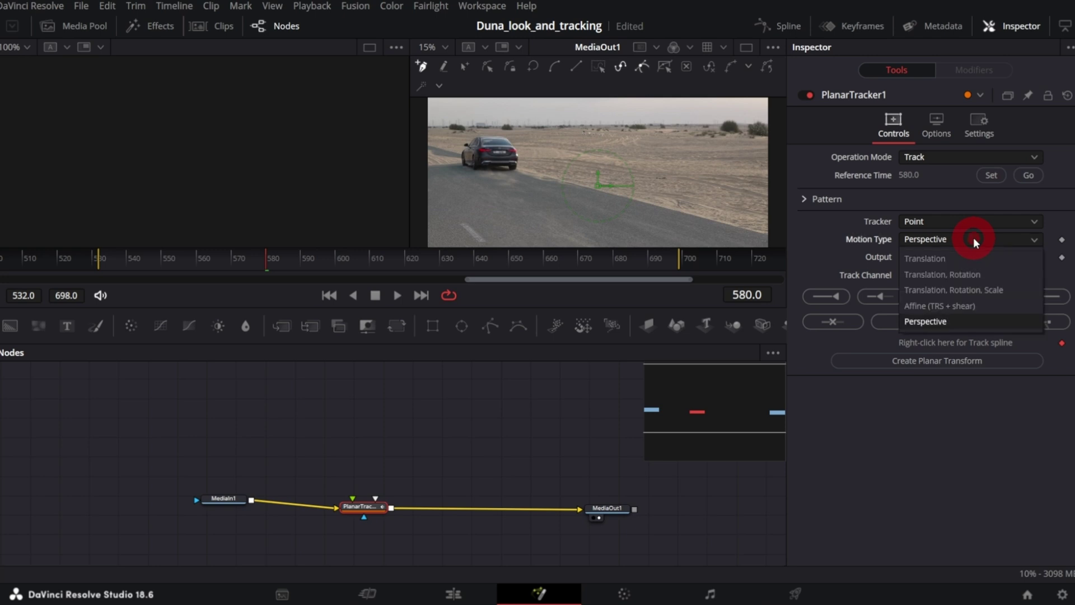
{"action": "left_click", "coordinate": [963, 250]}
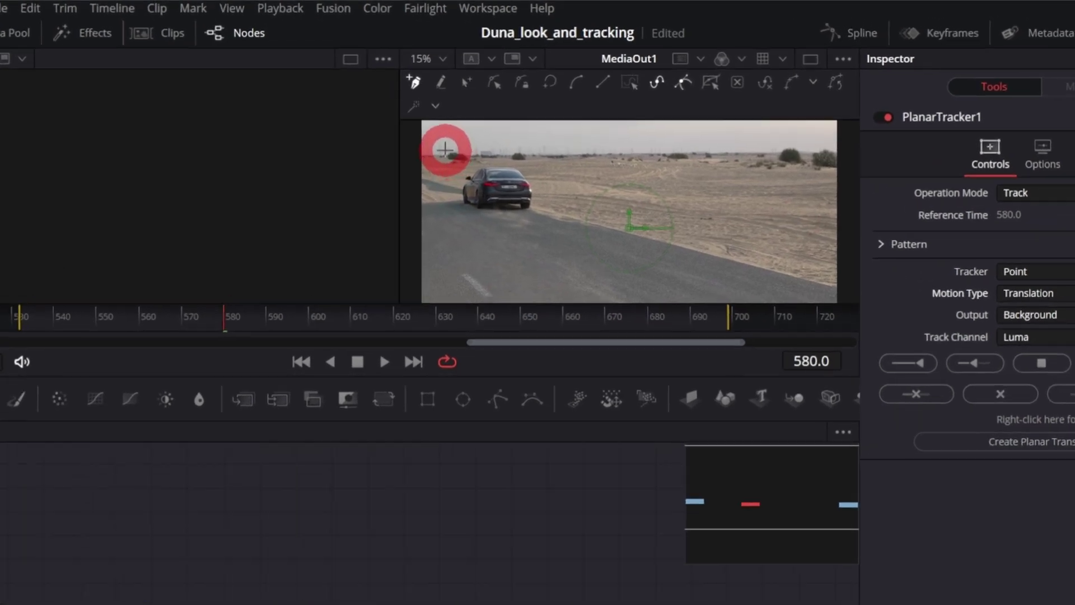
{"action": "left_click", "coordinate": [440, 152]}
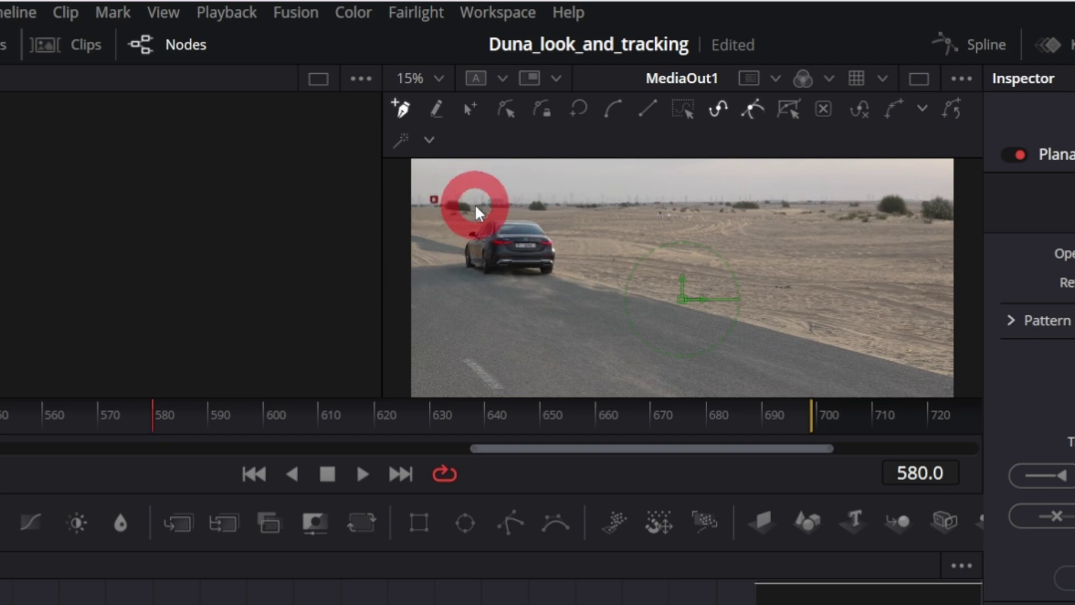
Close a tracking polygon around the horizon patch and track it backward and forward from frame 580.
{"action": "left_click", "coordinate": [479, 218]}
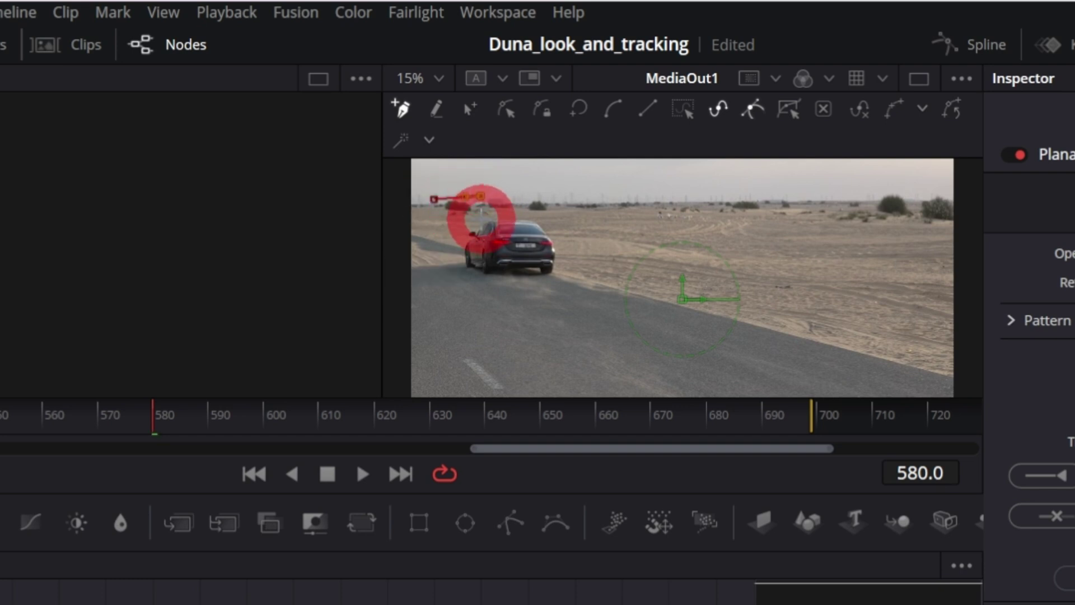
{"action": "left_click", "coordinate": [435, 216]}
{"action": "left_click", "coordinate": [434, 199]}
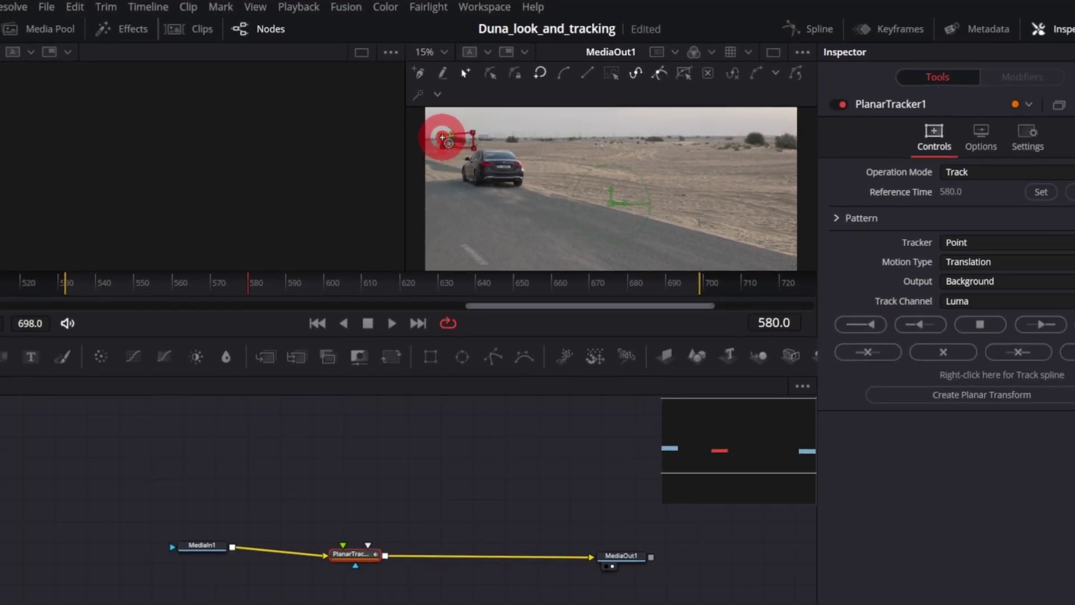
{"action": "left_click", "coordinate": [970, 396]}
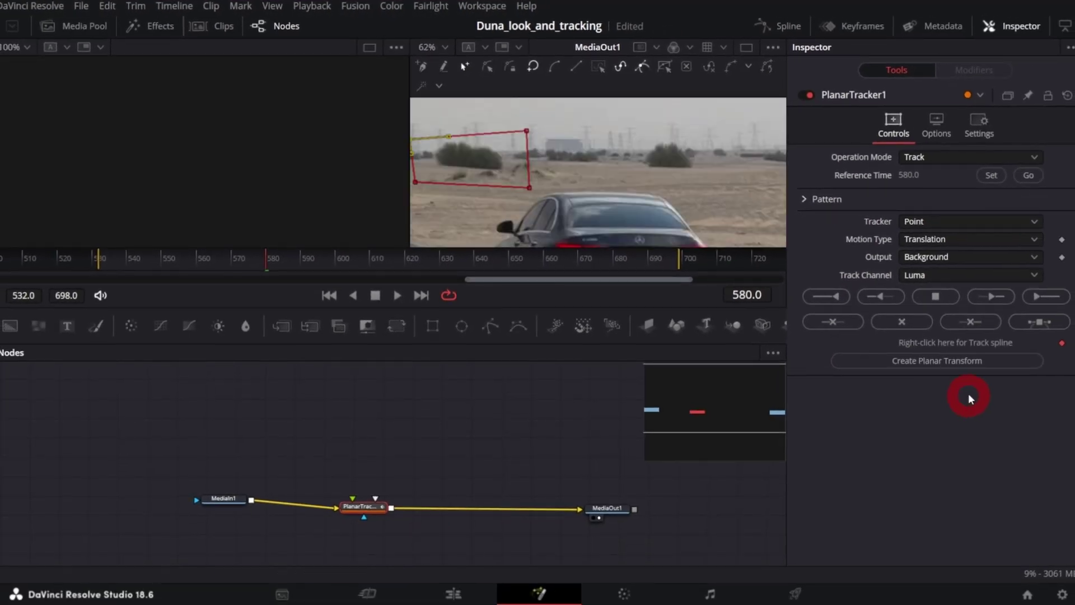
{"action": "left_click", "coordinate": [881, 297]}
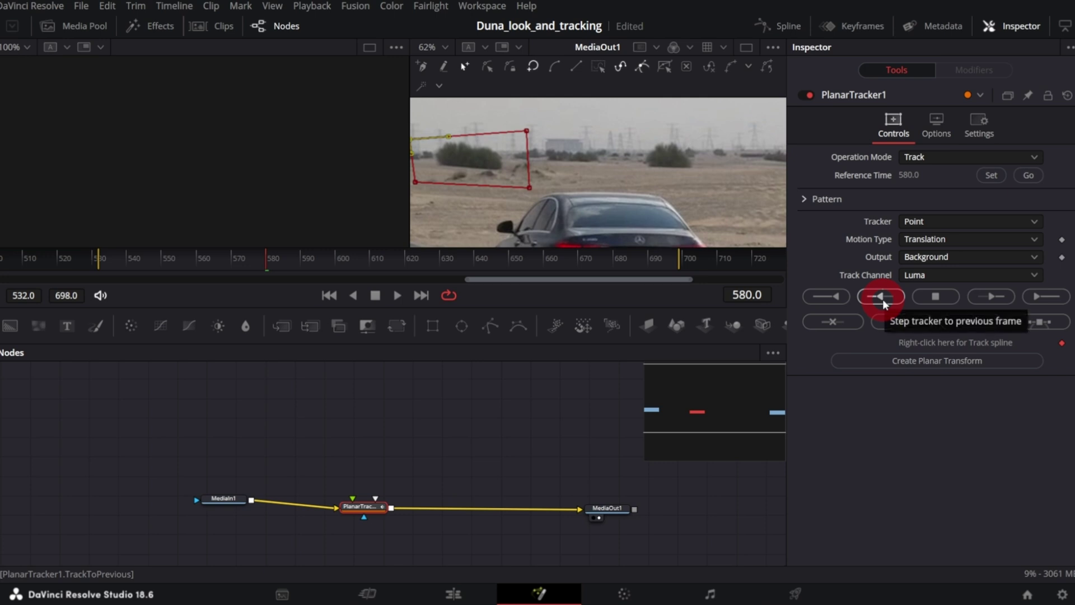
{"action": "left_click", "coordinate": [881, 297]}
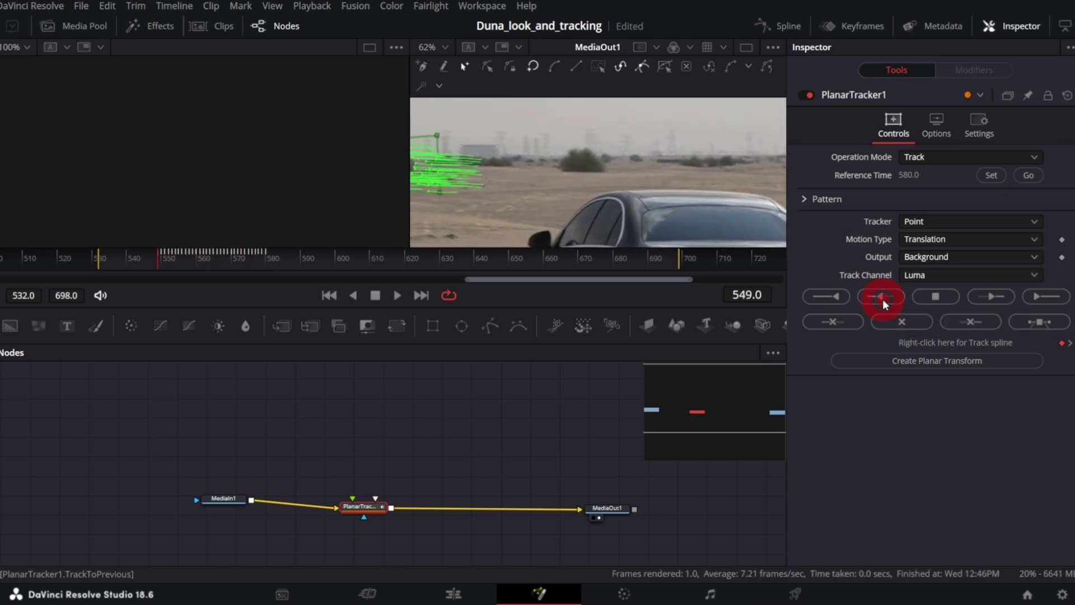
{"action": "left_click", "coordinate": [1028, 176]}
{"action": "left_click", "coordinate": [998, 294]}
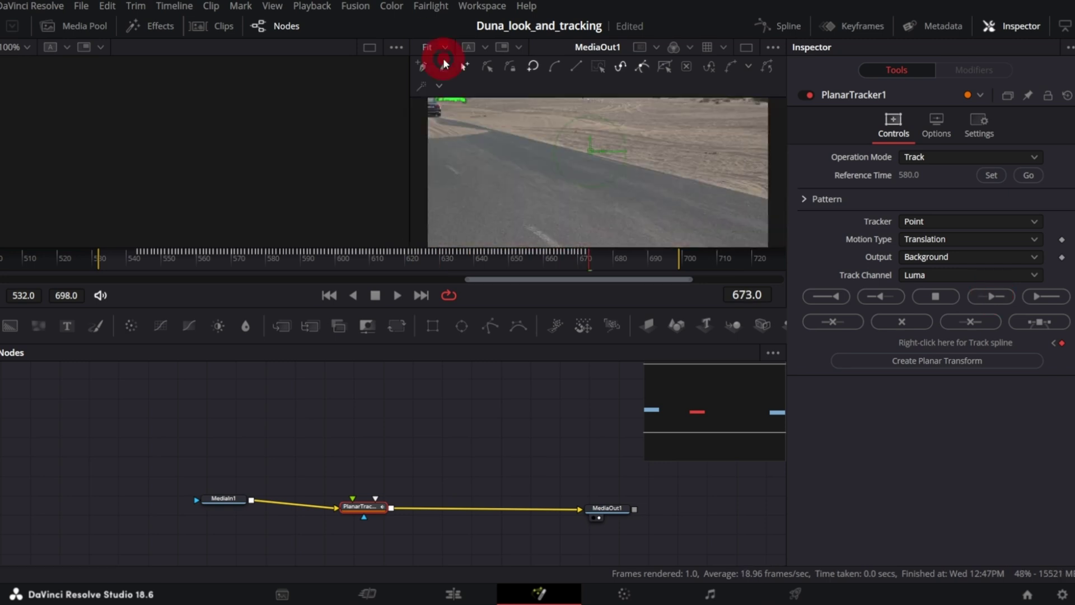
Create a PlanarTransform1 node from the track and pull PlanarTracker1 out of the main chain.
{"action": "left_click", "coordinate": [933, 363]}
{"action": "left_click_drag", "start_coordinate": [225, 481], "coordinate": [376, 431]}
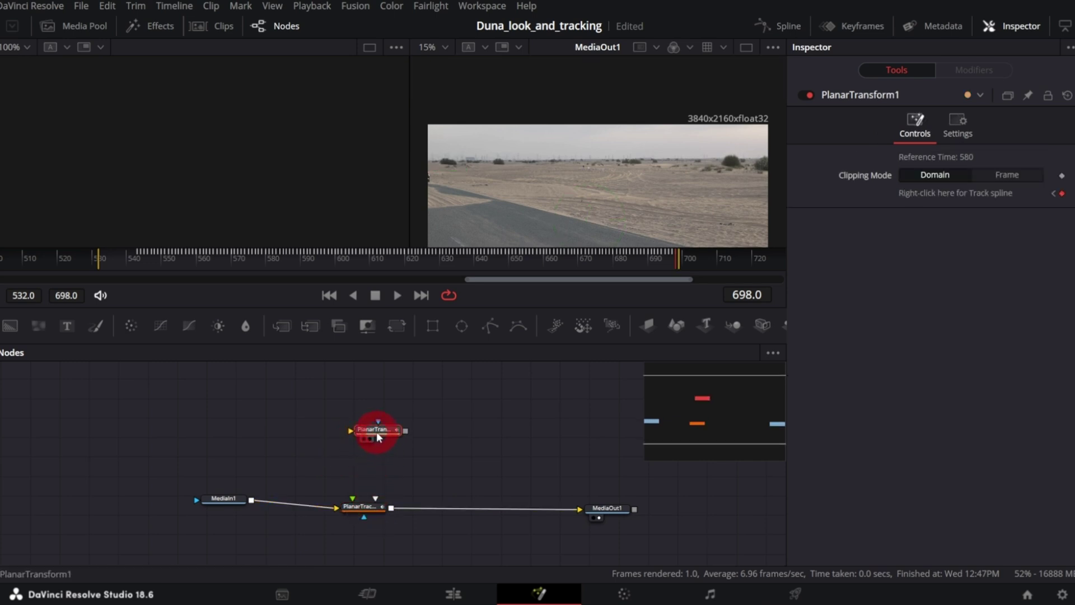
{"action": "left_click", "coordinate": [361, 507]}
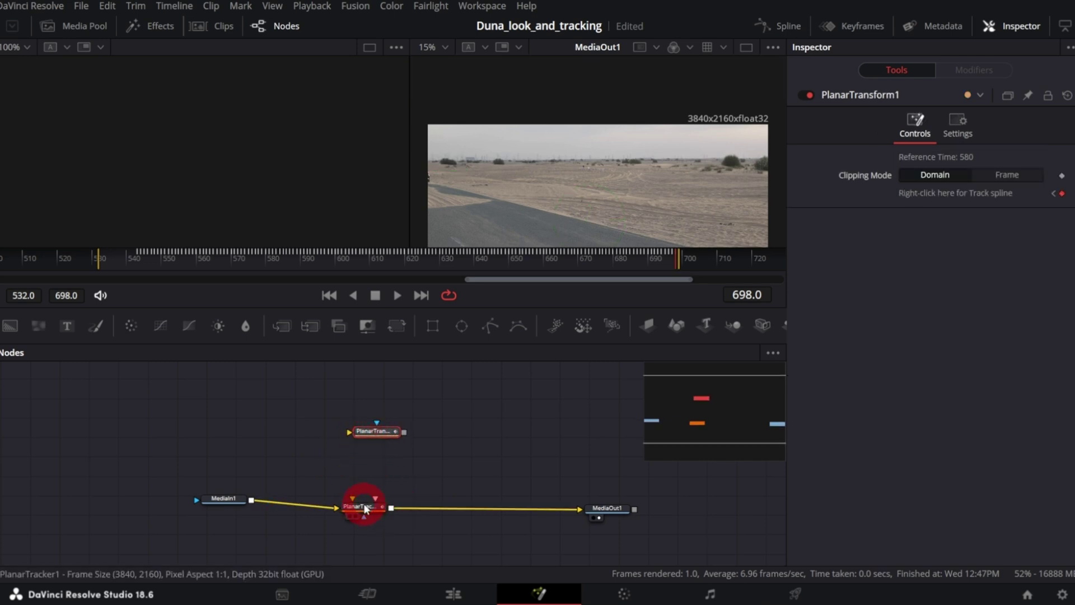
{"action": "left_click_drag", "start_coordinate": [360, 506], "coordinate": [557, 409]}
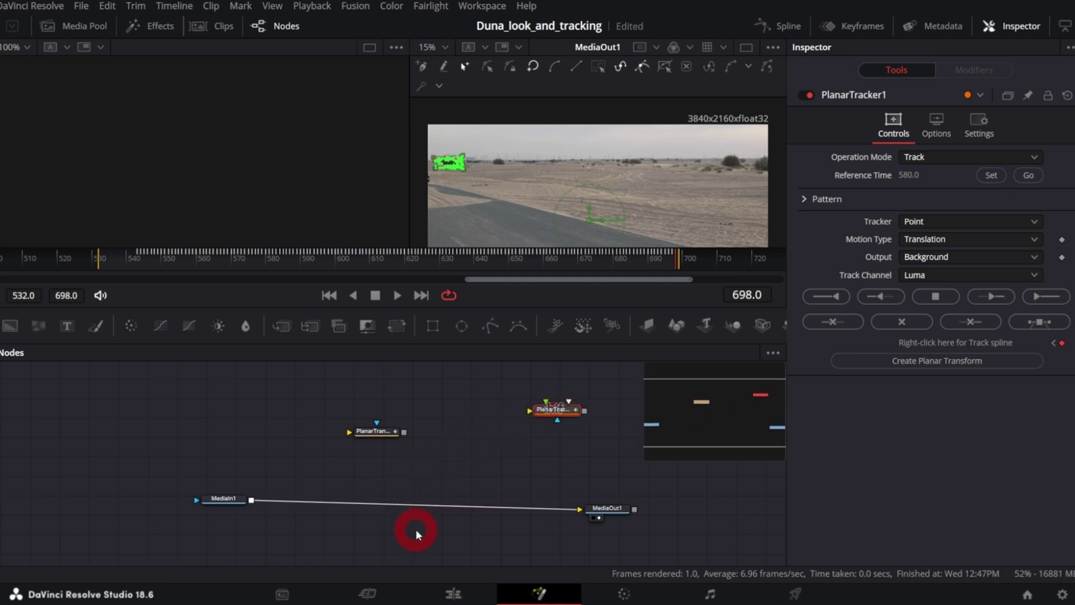
Add the dubai_pano skyline image from the Graphics bin as a MediaIn2 node and view it.
{"action": "left_click", "coordinate": [87, 27]}
{"action": "left_click", "coordinate": [39, 110]}
{"action": "left_click", "coordinate": [204, 91]}
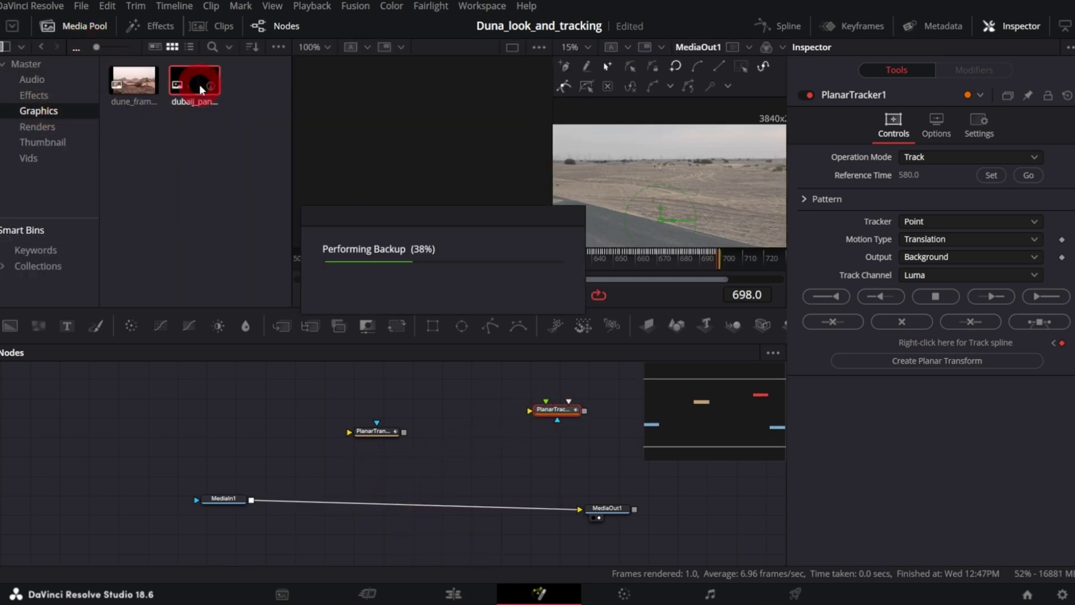
{"action": "left_click_drag", "start_coordinate": [200, 85], "coordinate": [267, 410]}
{"action": "left_click", "coordinate": [87, 27]}
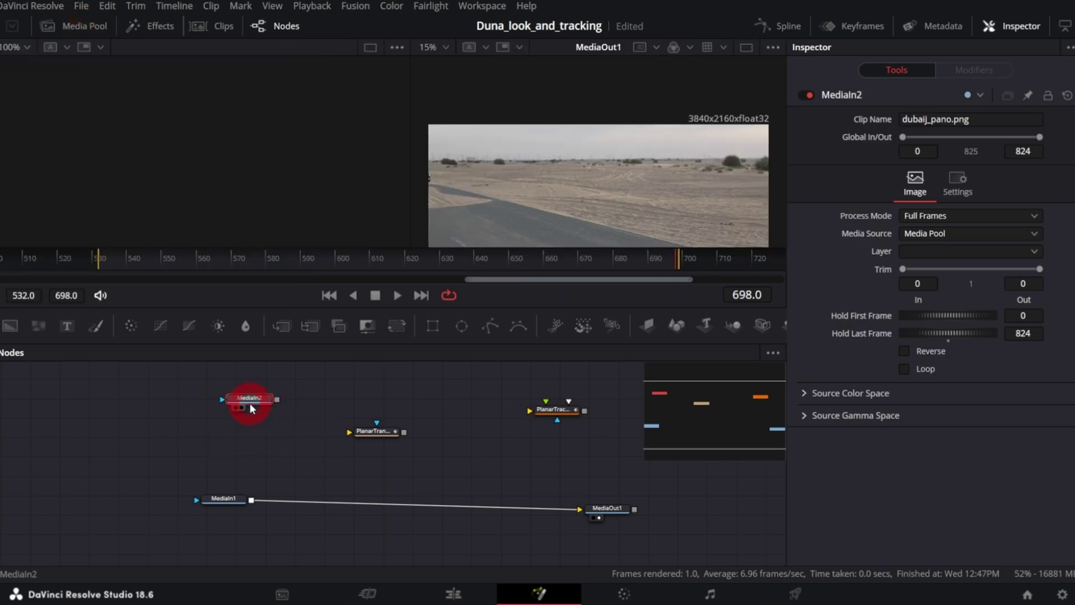
{"action": "key", "text": "1"}
{"action": "scroll", "coordinate": [234, 183], "scroll_direction": "down", "scroll_amount": 3}
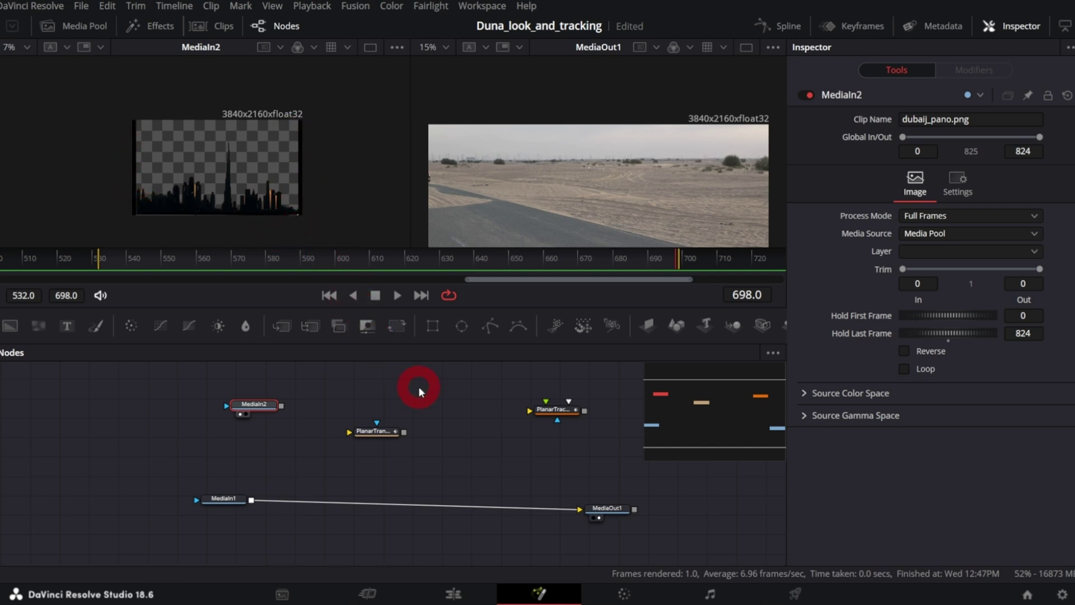
Mask the skyline with an enlarged Rectangle mask and raise its Soft Edge to about 0.05.
{"action": "left_click", "coordinate": [435, 327]}
{"action": "left_click_drag", "start_coordinate": [255, 390], "coordinate": [251, 370]}
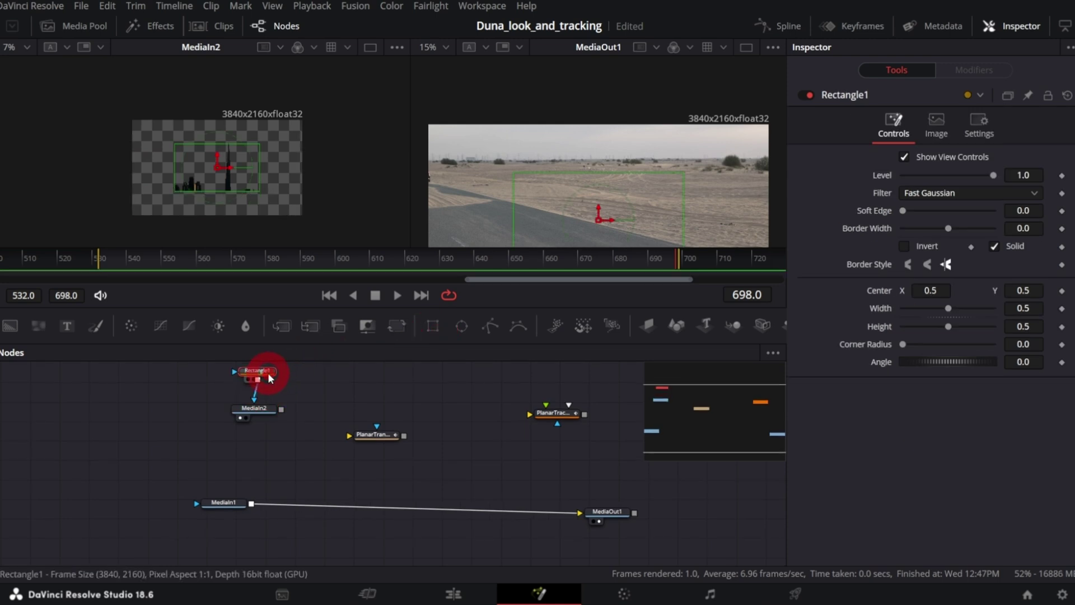
{"action": "scroll", "coordinate": [222, 212], "scroll_direction": "up", "scroll_amount": 1}
{"action": "left_click_drag", "start_coordinate": [221, 231], "coordinate": [210, 197]}
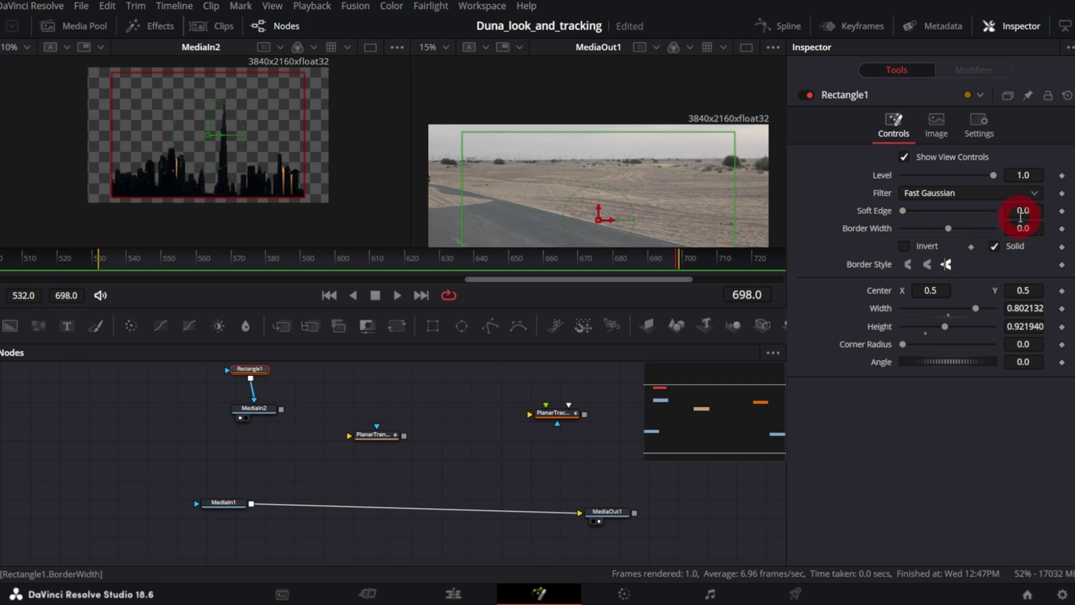
{"action": "left_click_drag", "start_coordinate": [1023, 213], "coordinate": [1047, 209]}
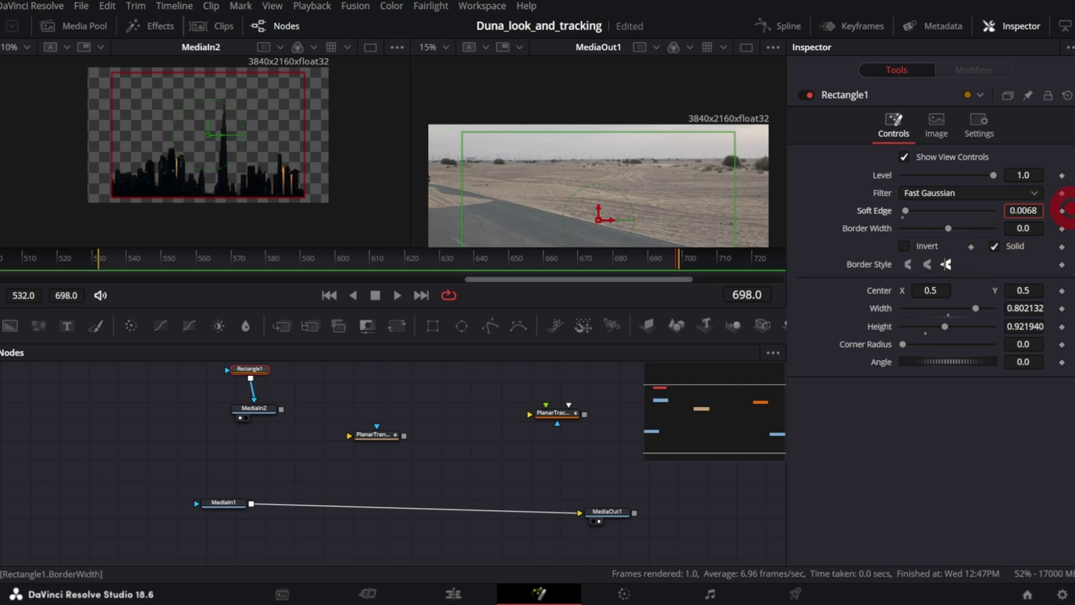
{"action": "left_click", "coordinate": [241, 378]}
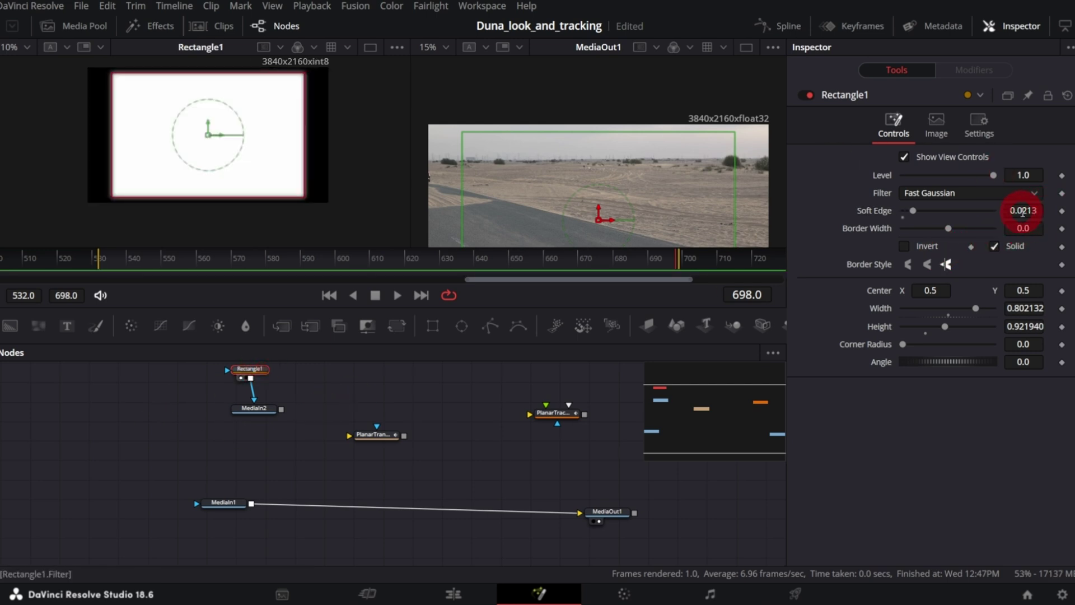
{"action": "mouse_move", "coordinate": [1024, 210]}
{"action": "left_mouse_down"}
{"action": "mouse_move", "coordinate": [1071, 208]}
{"action": "mouse_move", "coordinate": [1042, 209]}
{"action": "left_mouse_up"}
View the masked skyline image and zoom in to inspect its softened edges.
{"action": "left_click", "coordinate": [259, 409]}
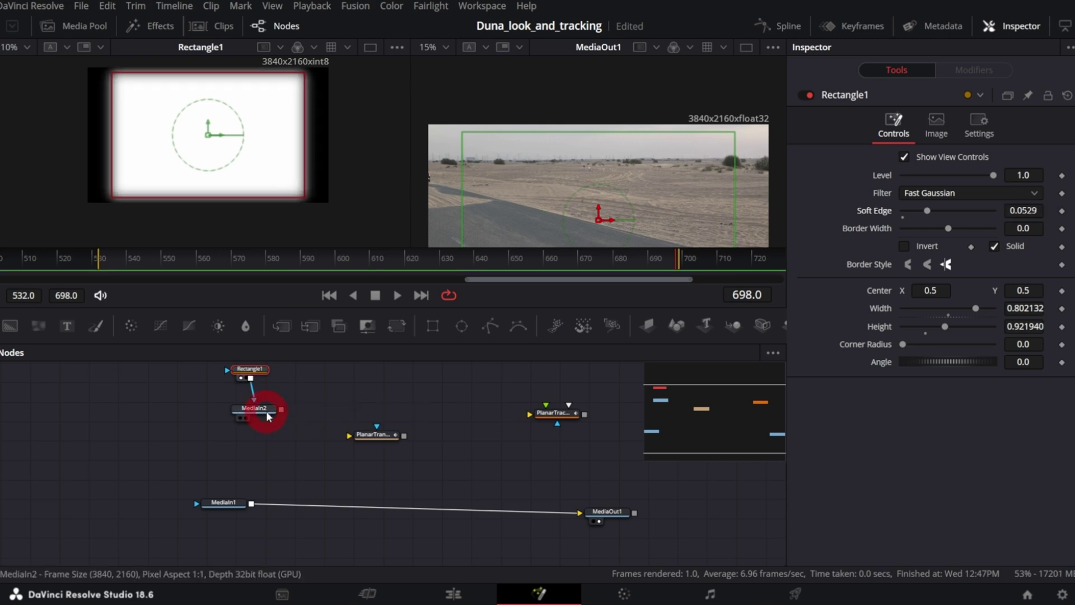
{"action": "key", "text": "1"}
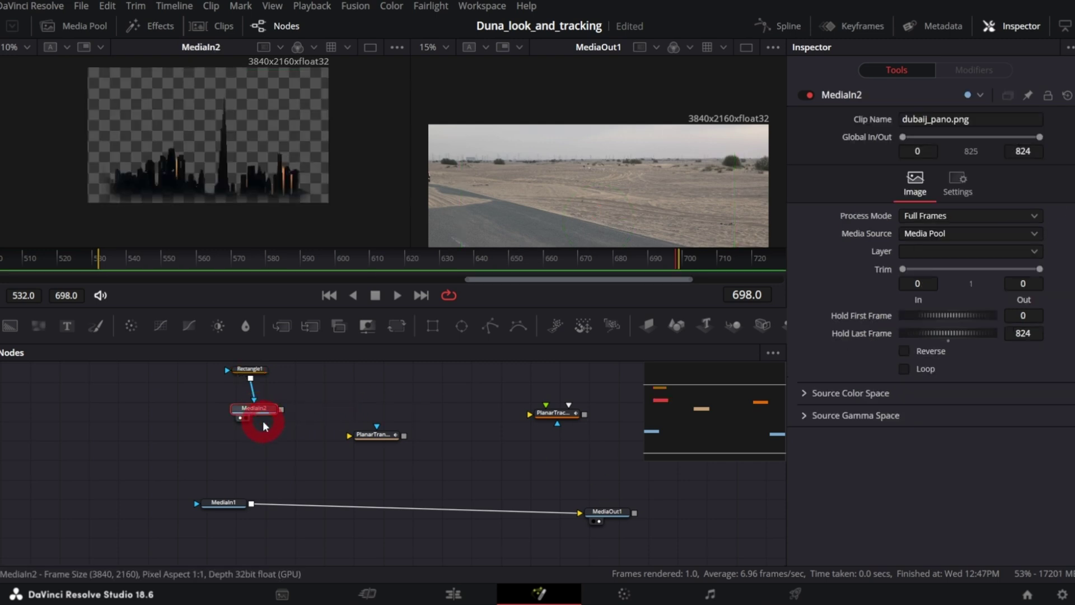
{"action": "left_click", "coordinate": [211, 204]}
{"action": "scroll", "coordinate": [207, 204], "scroll_direction": "up", "scroll_amount": 3}
{"action": "scroll", "coordinate": [206, 207], "scroll_direction": "down", "scroll_amount": 3}
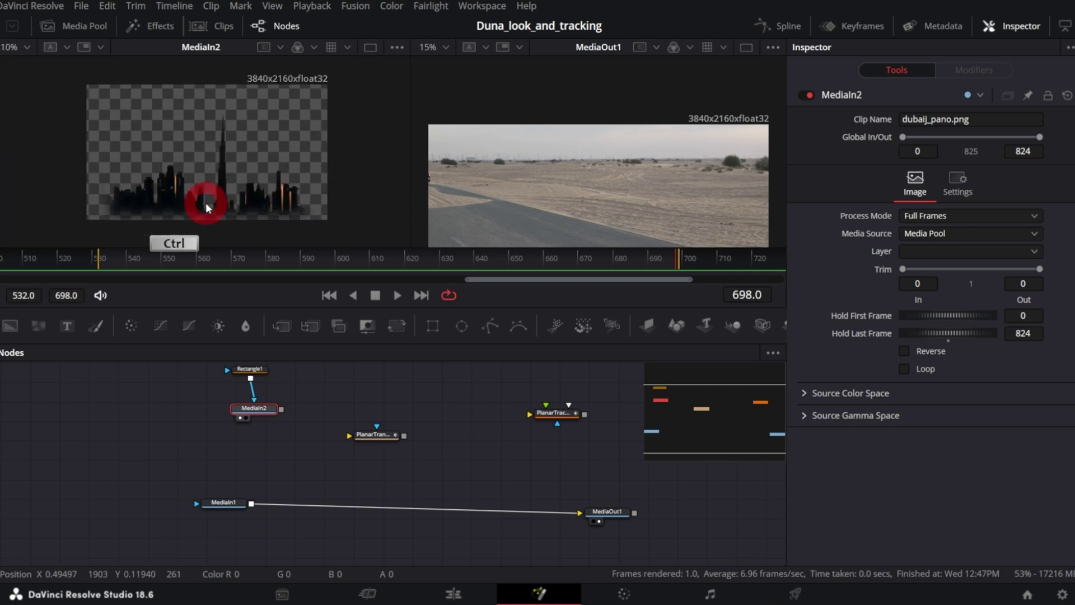
Feed the skyline into PlanarTransform and merge its output over the desert clip from MediaIn1.
{"action": "left_click_drag", "start_coordinate": [281, 410], "coordinate": [356, 444]}
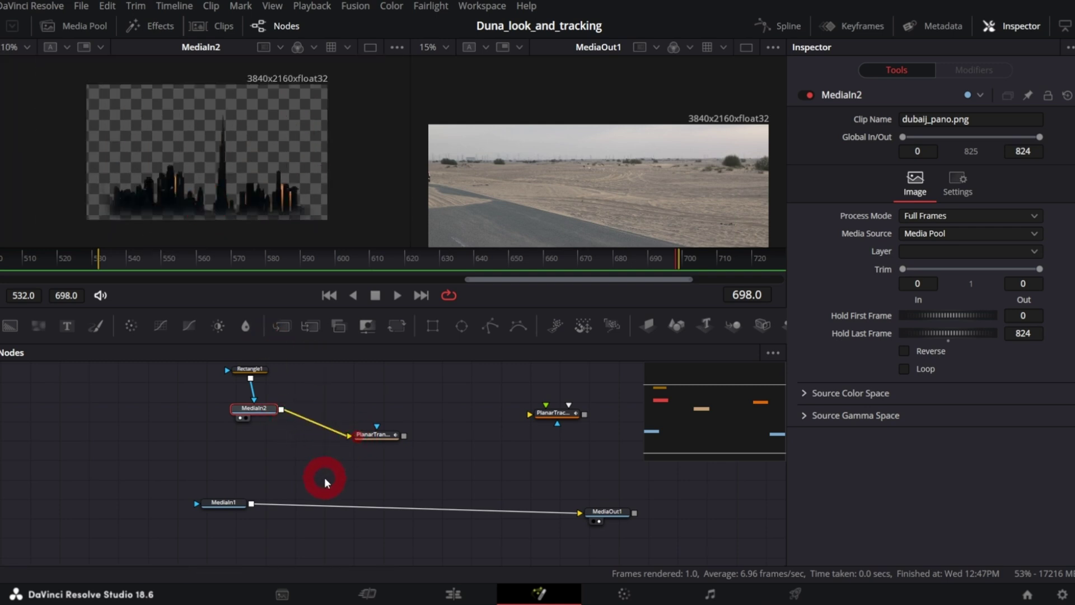
{"action": "left_click_drag", "start_coordinate": [404, 435], "coordinate": [406, 456]}
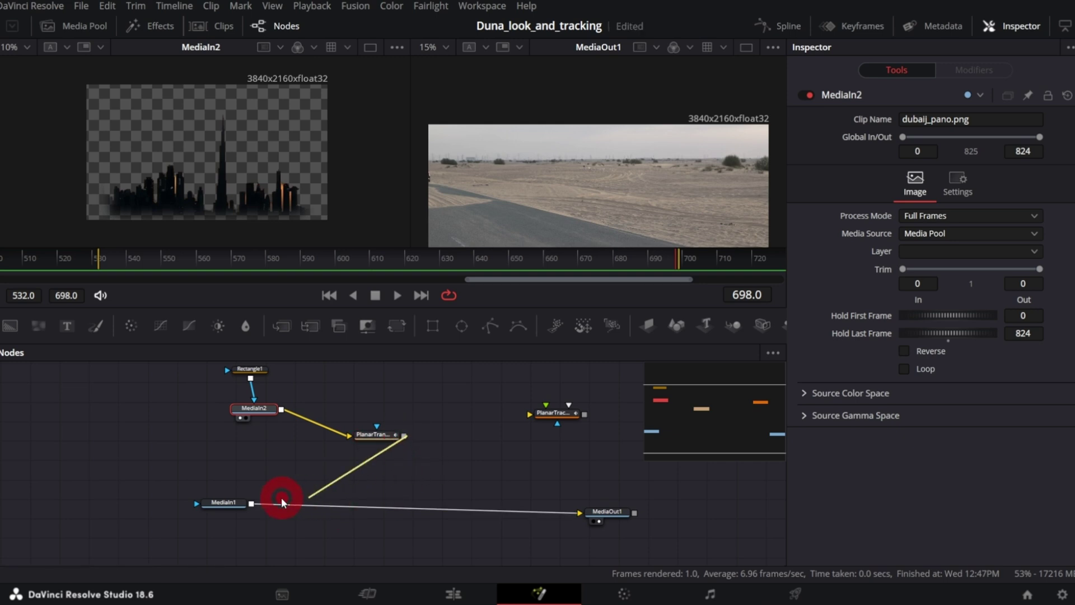
{"action": "left_click_drag", "start_coordinate": [282, 503], "coordinate": [250, 502]}
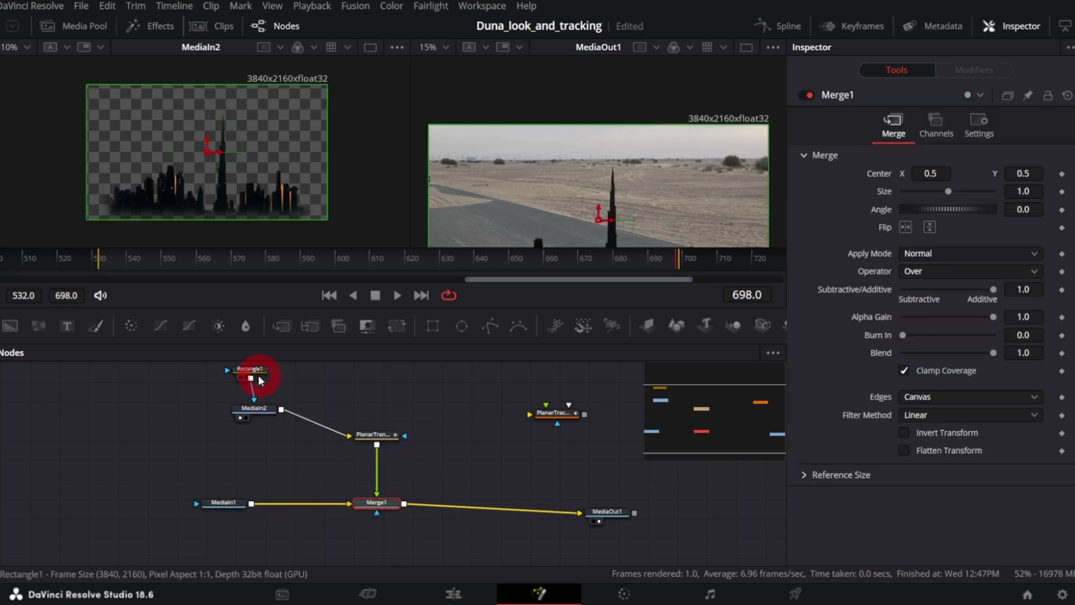
{"action": "left_click_drag", "start_coordinate": [251, 409], "coordinate": [246, 426]}
{"action": "left_click_drag", "start_coordinate": [247, 371], "coordinate": [242, 374]}
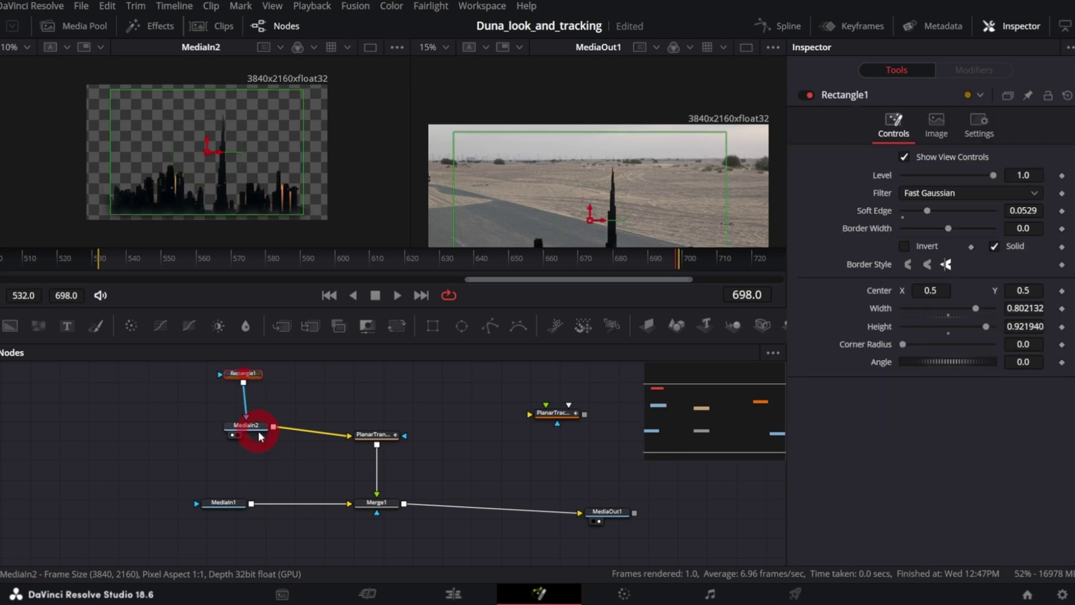
Insert a Transform after the skyline, scaling it to 0.323 and centring it at 0.077, 0.947.
{"action": "left_click", "coordinate": [256, 424]}
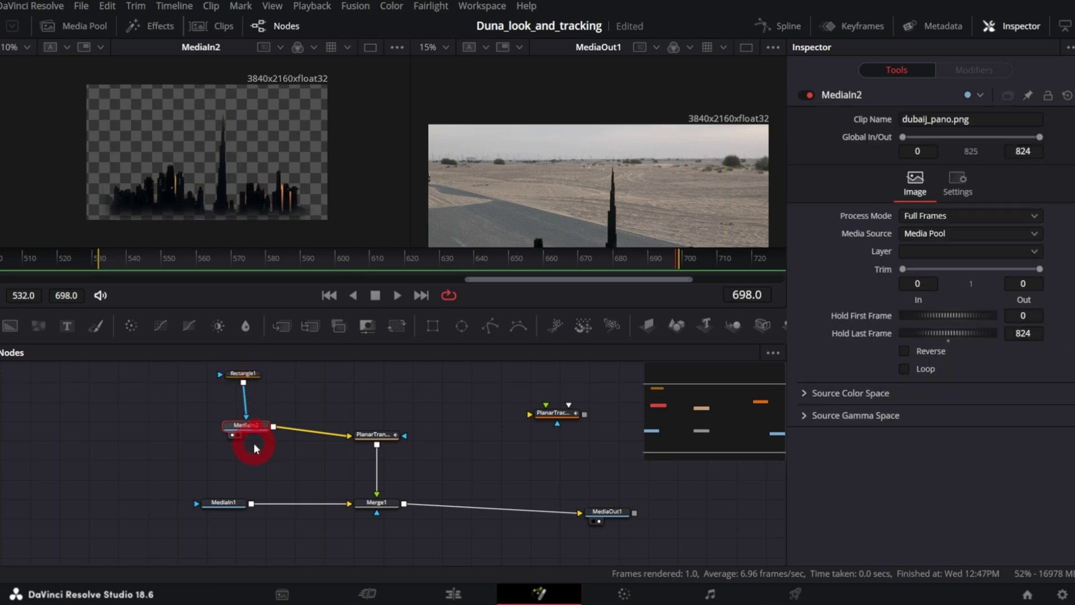
{"action": "left_click", "coordinate": [398, 327]}
{"action": "left_click", "coordinate": [555, 380]}
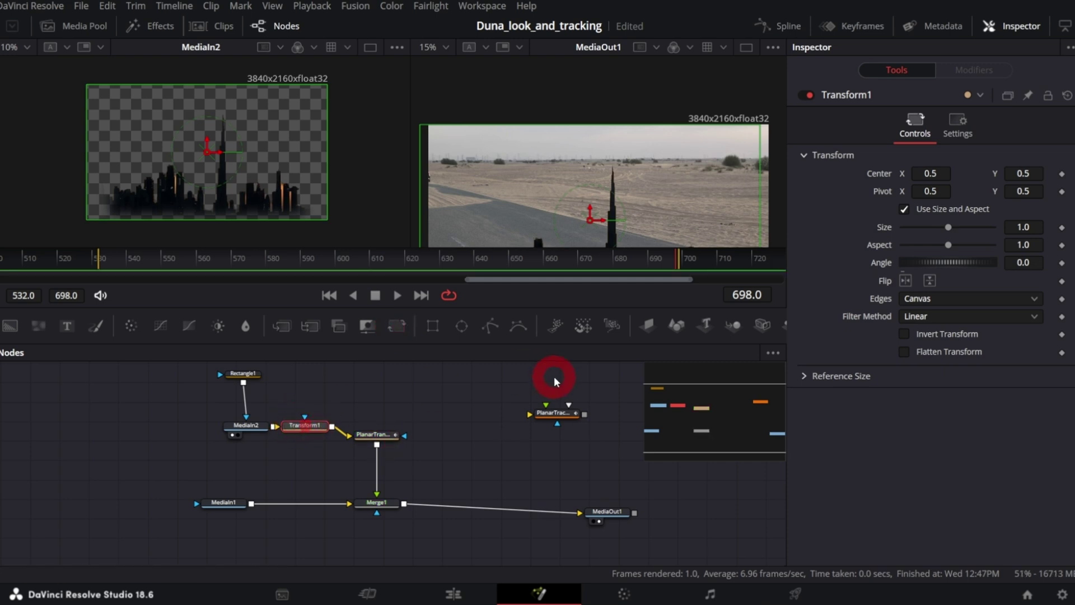
{"action": "left_click_drag", "start_coordinate": [1024, 228], "coordinate": [620, 266]}
{"action": "left_click_drag", "start_coordinate": [591, 220], "coordinate": [490, 130]}
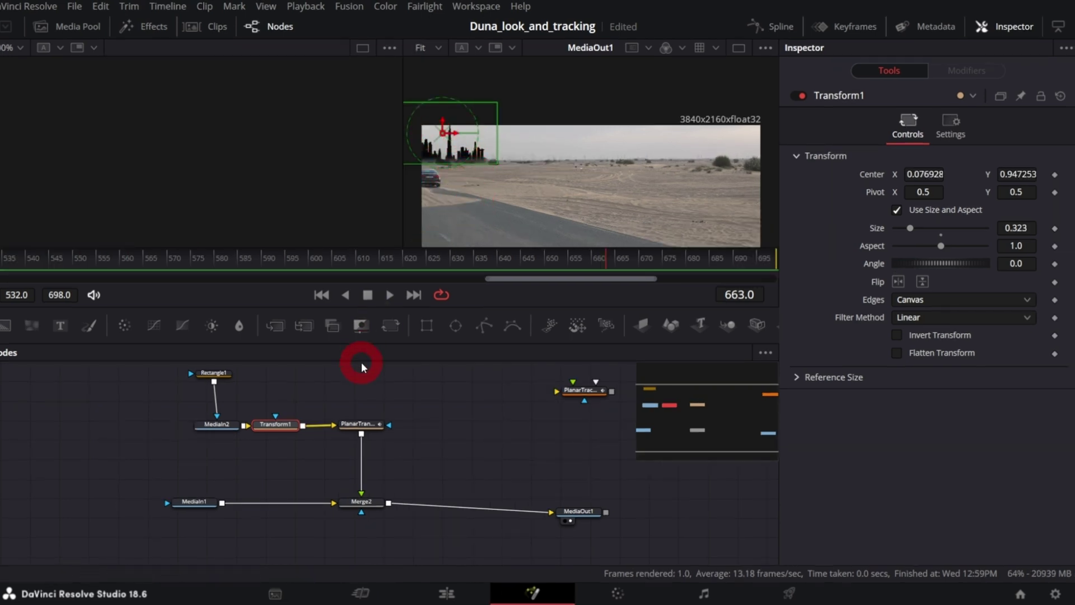
{"action": "left_click_drag", "start_coordinate": [281, 448], "coordinate": [206, 383]}
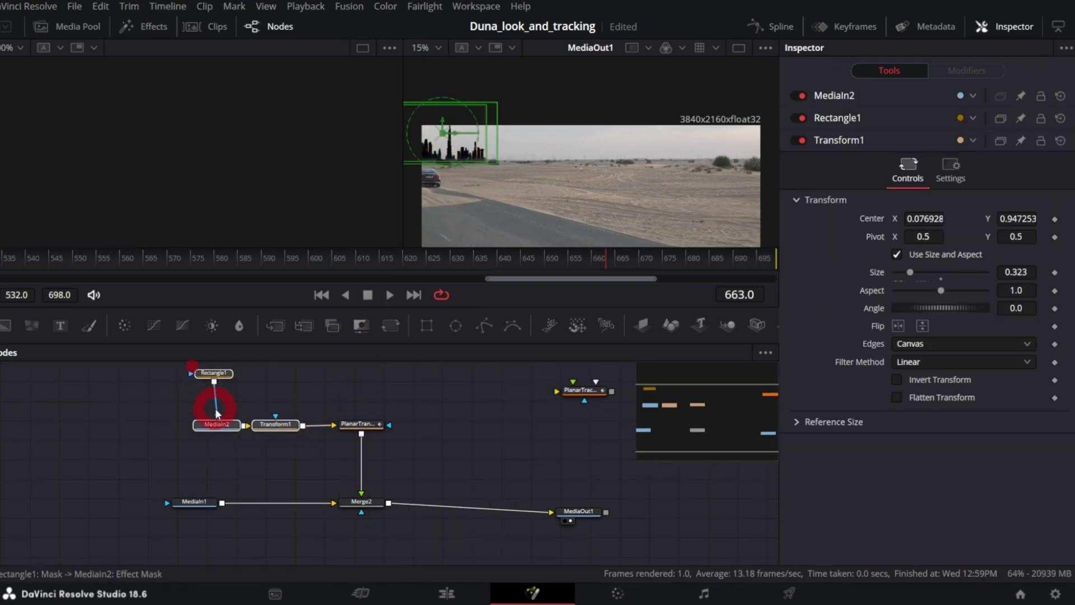
{"action": "left_click_drag", "start_coordinate": [219, 424], "coordinate": [164, 426]}
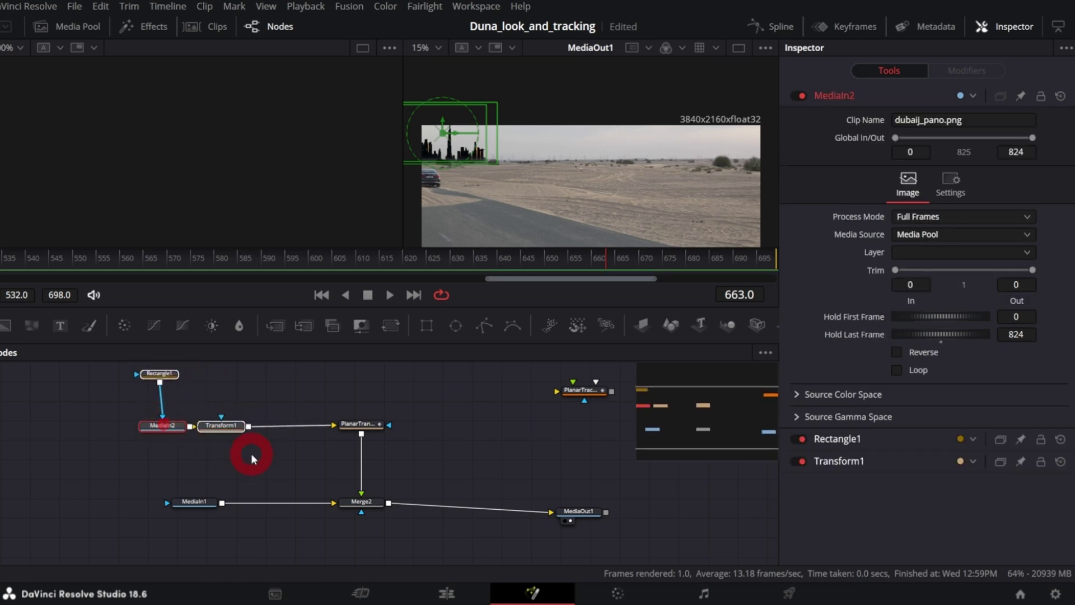
Add a Color Corrector node after Transform1 using the 'lor' tool search.
{"action": "left_click", "coordinate": [221, 425]}
{"action": "left_click", "coordinate": [224, 425]}
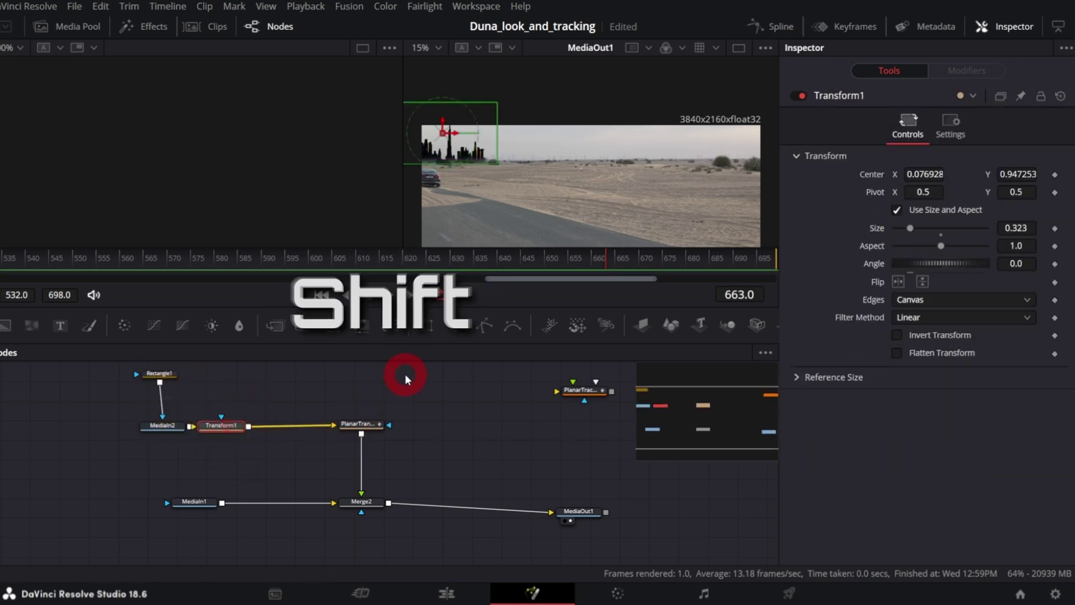
{"action": "key", "text": "shift+space"}
{"action": "type", "text": "lor"}
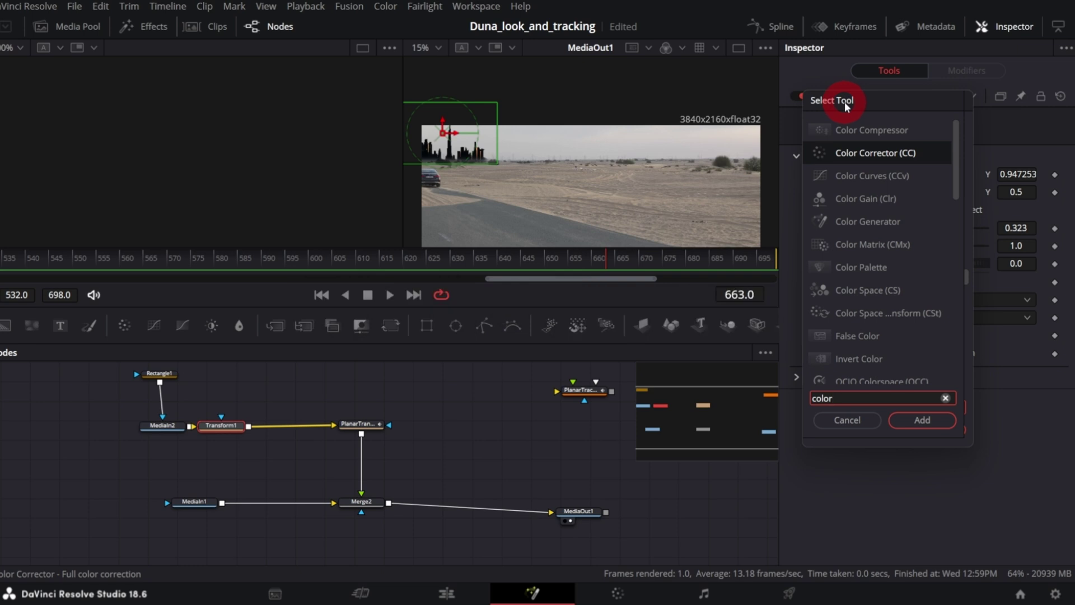
{"action": "left_click", "coordinate": [840, 156]}
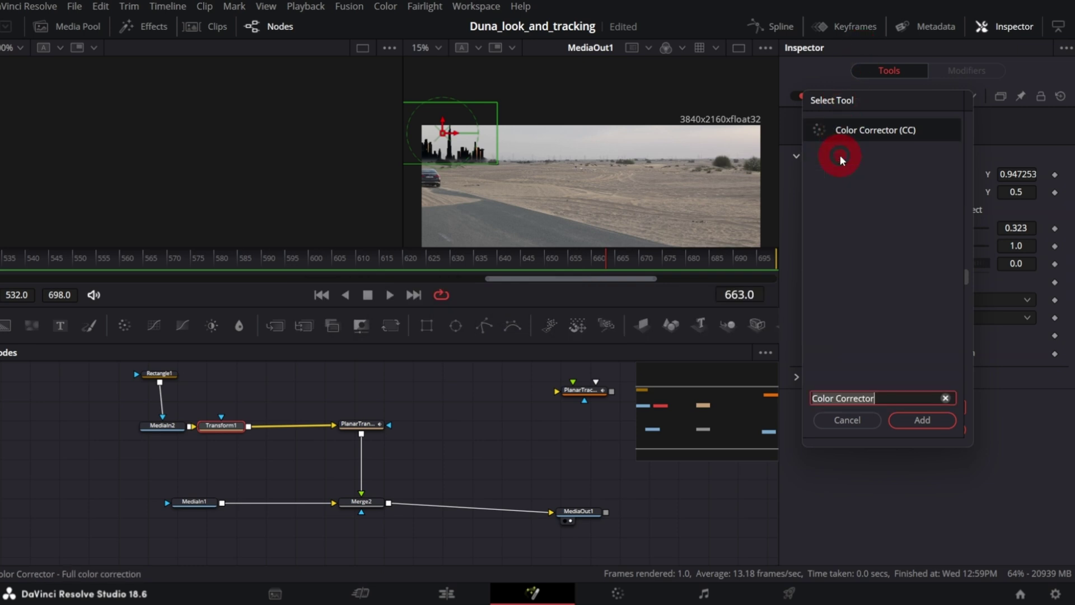
{"action": "left_click", "coordinate": [929, 420]}
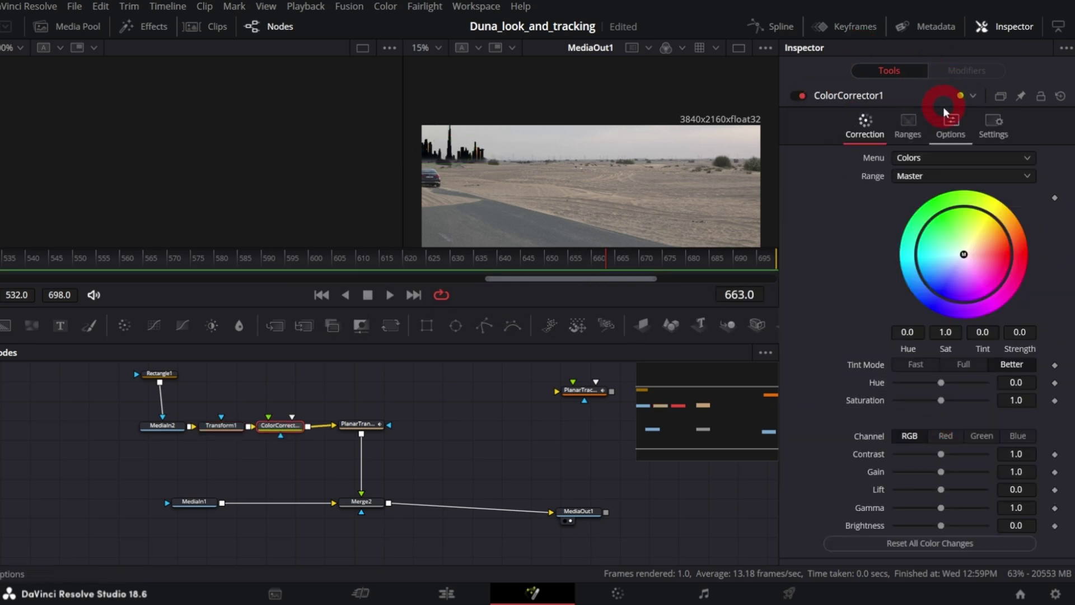
Enable Pre-Divide/Post-Multiply on the colour corrector and lower its Contrast to 0.16.
{"action": "left_click", "coordinate": [955, 123]}
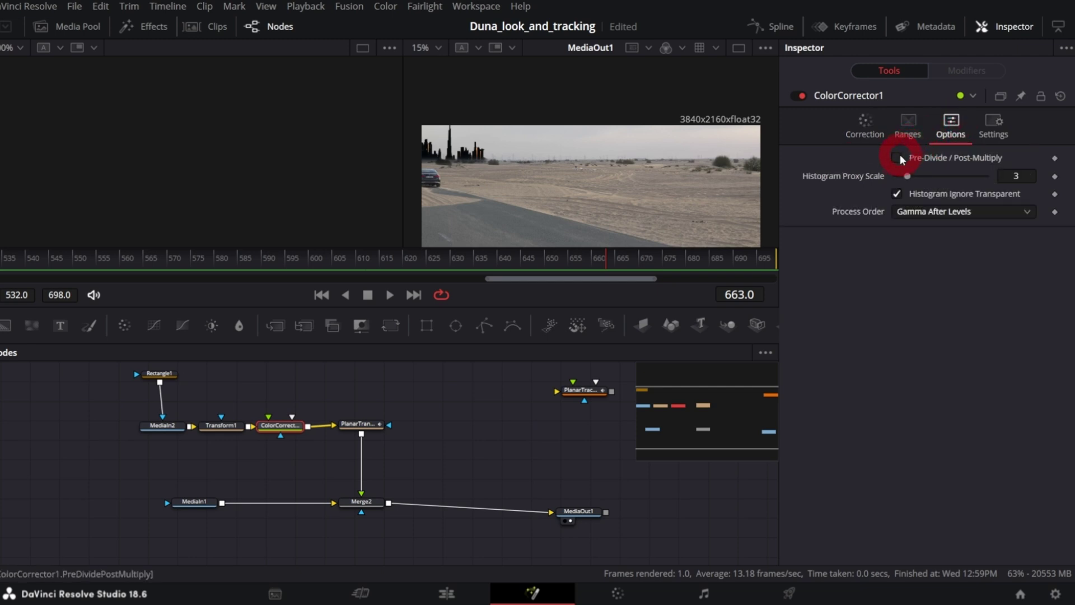
{"action": "left_click", "coordinate": [896, 158]}
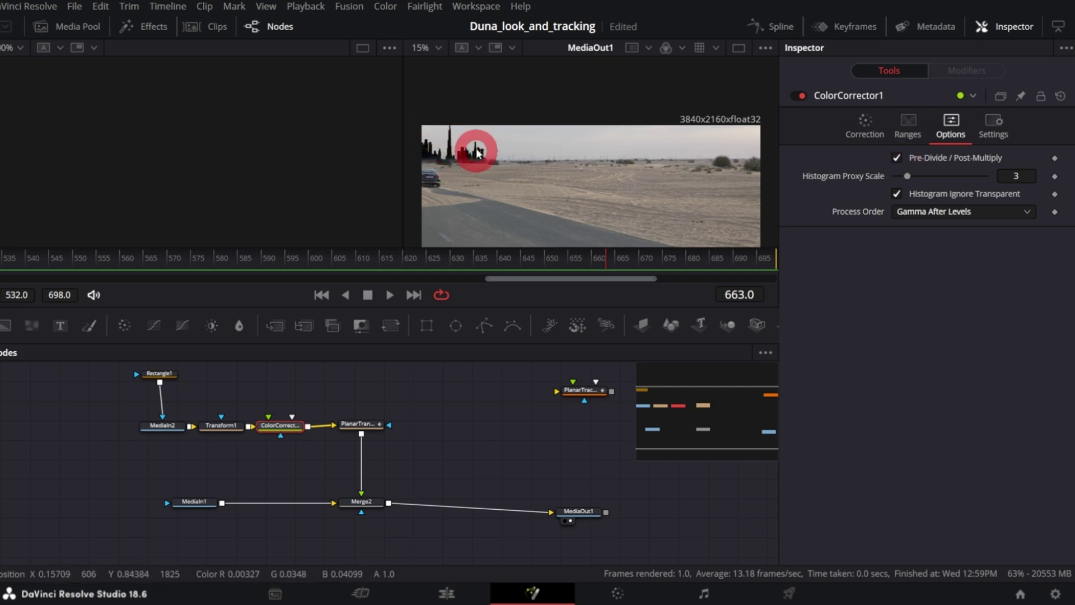
{"action": "left_click", "coordinate": [865, 127]}
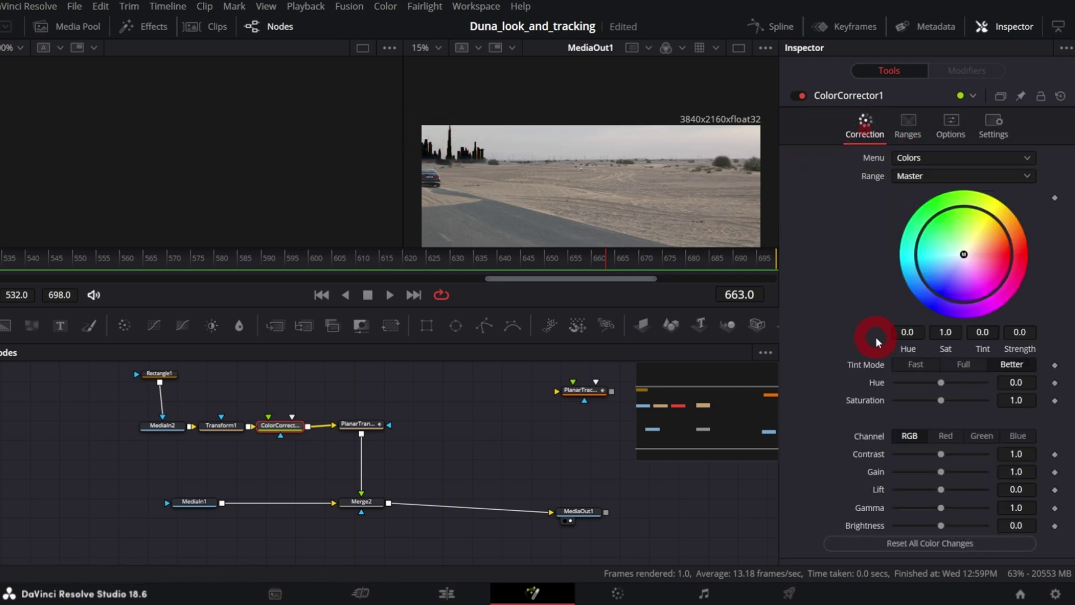
{"action": "left_click_drag", "start_coordinate": [941, 456], "coordinate": [902, 454]}
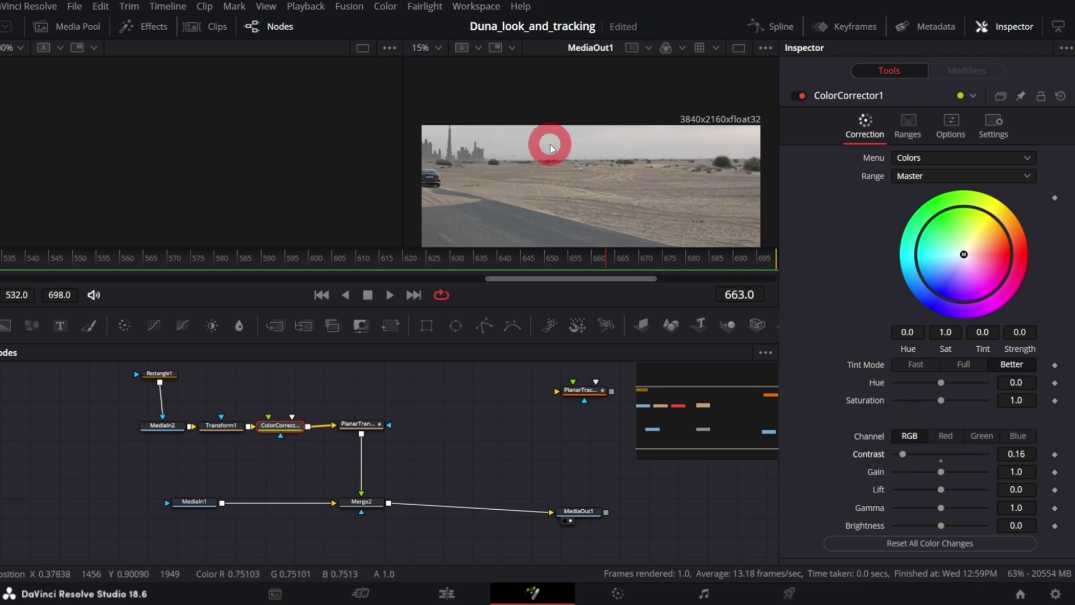